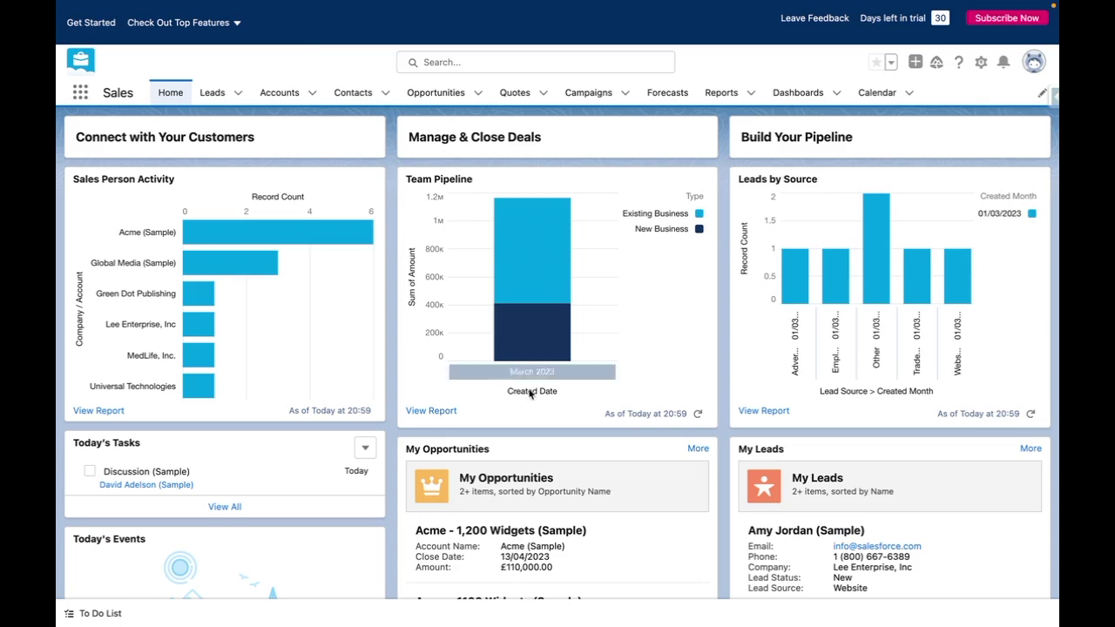
Step: Open the sample lead and preview its path at Working and Nurturing, then return to New
click(778, 535)
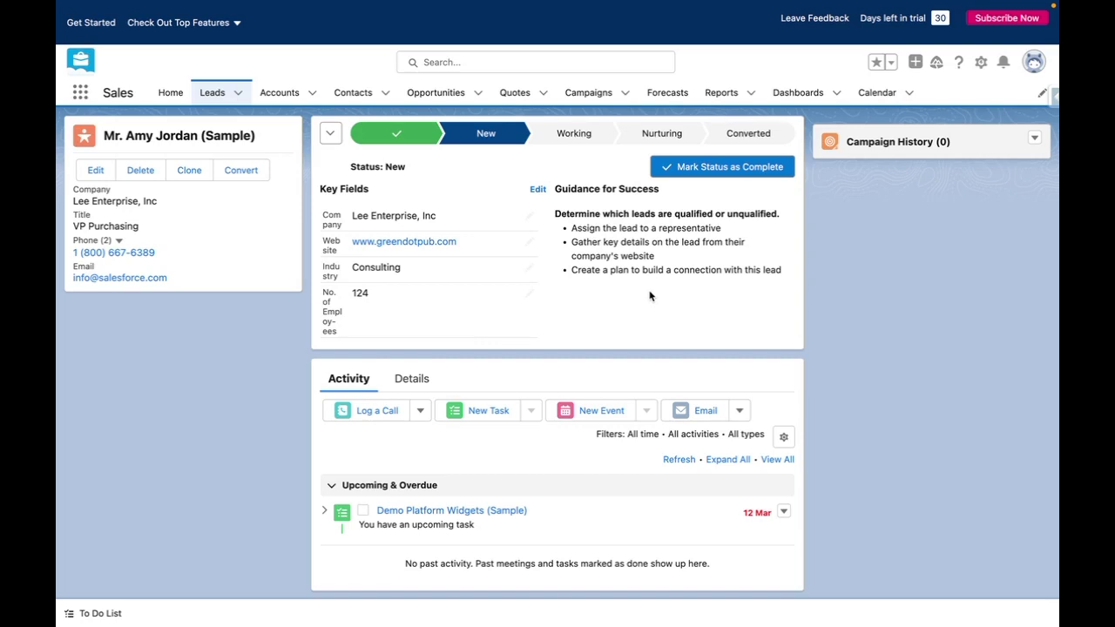
click(574, 135)
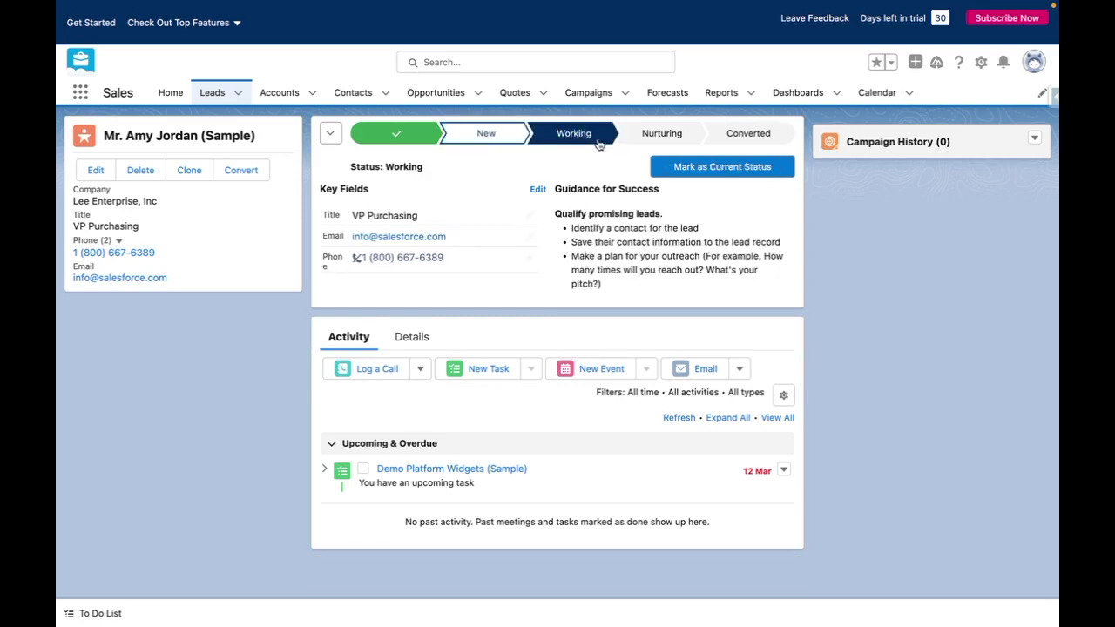
click(659, 138)
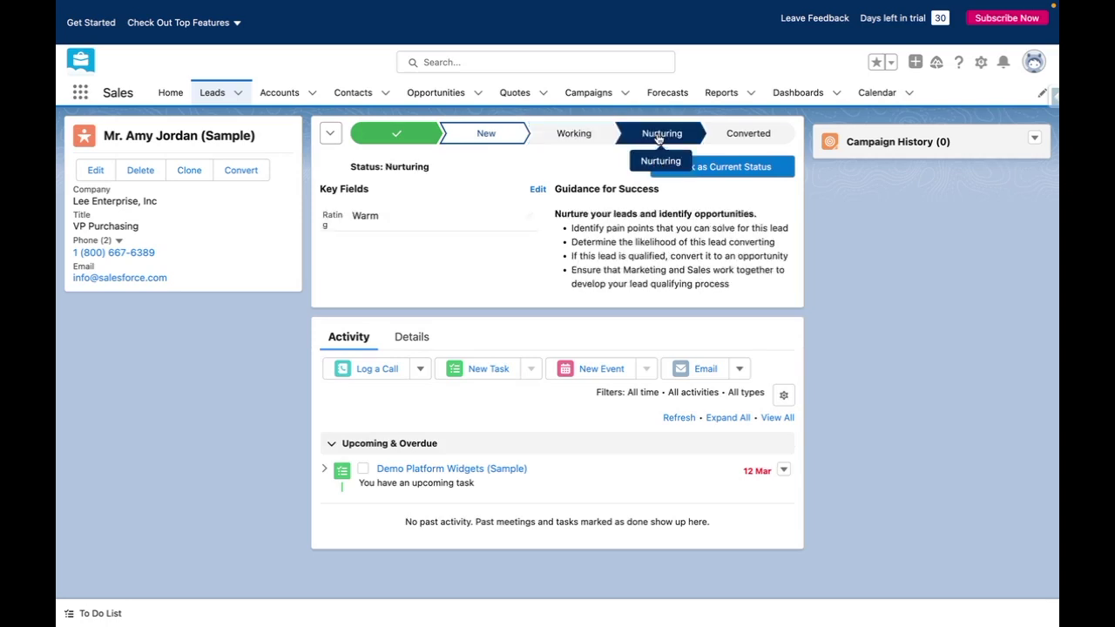
click(478, 137)
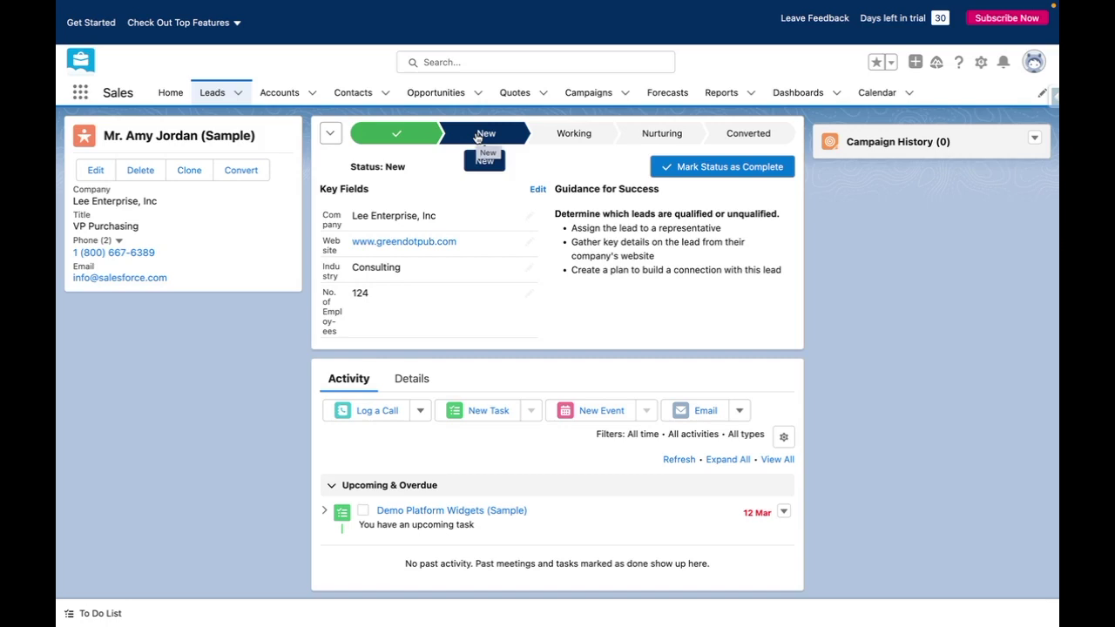
click(979, 64)
Step: Go to Setup and reach Path Settings through a 'path' Quick Find search
click(919, 102)
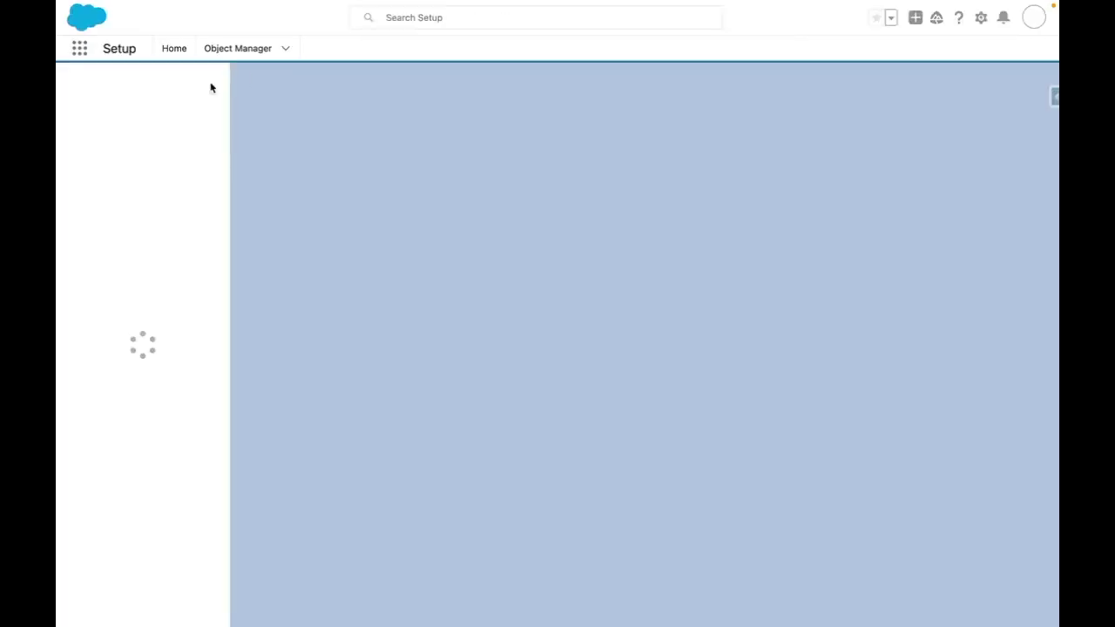
text(path)
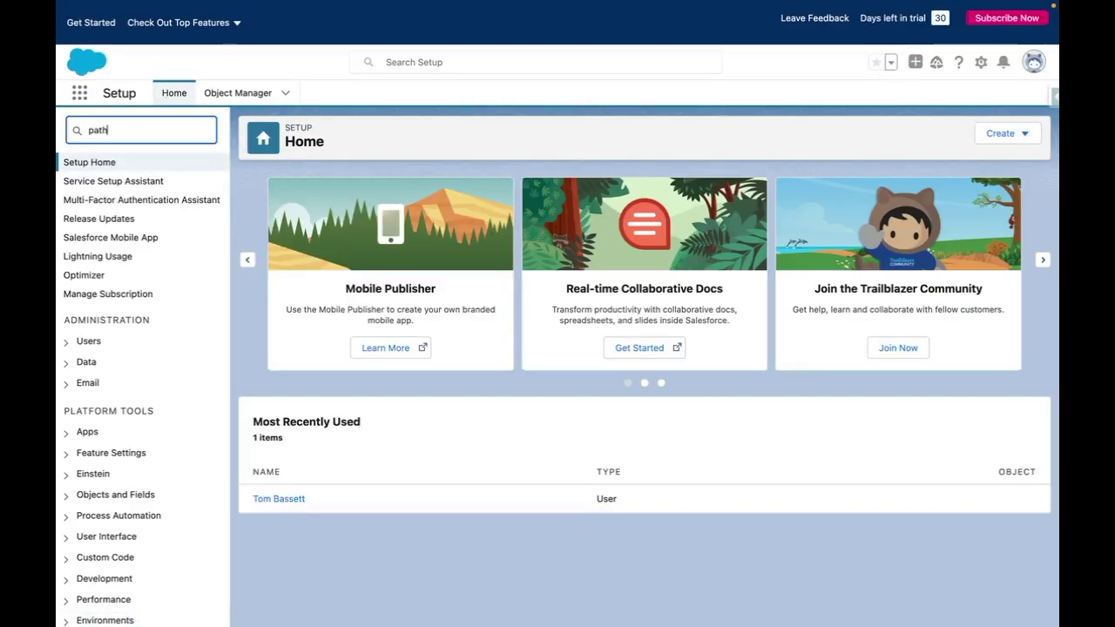
click(112, 184)
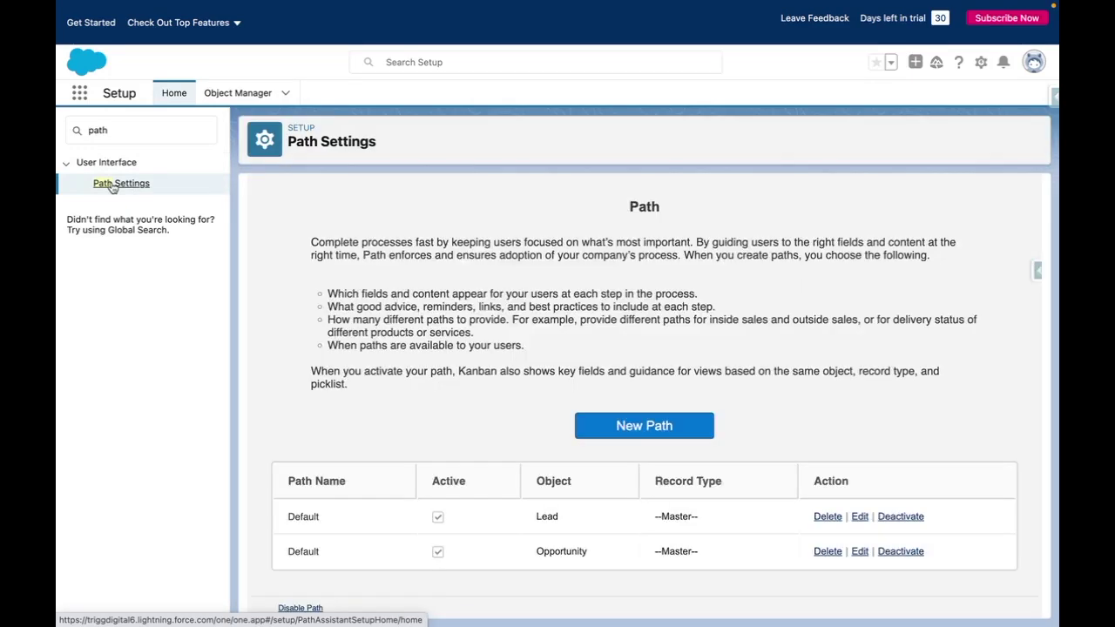
click(615, 427)
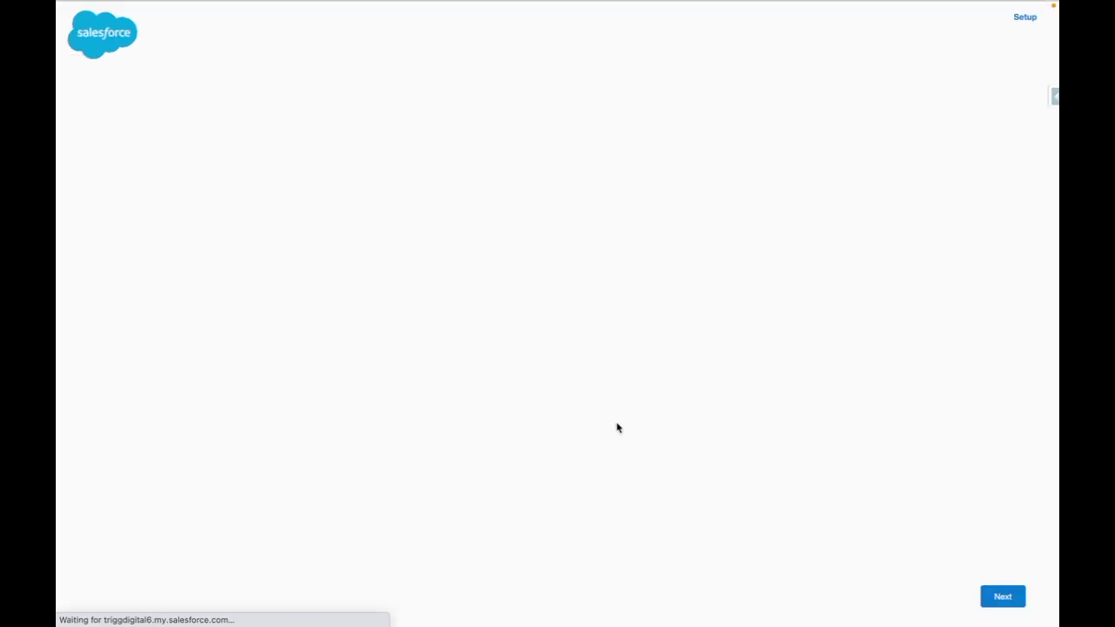
Step: Define path 'Case Status' on the Case object, --Master-- record type and Status picklist
click(496, 171)
text(C)
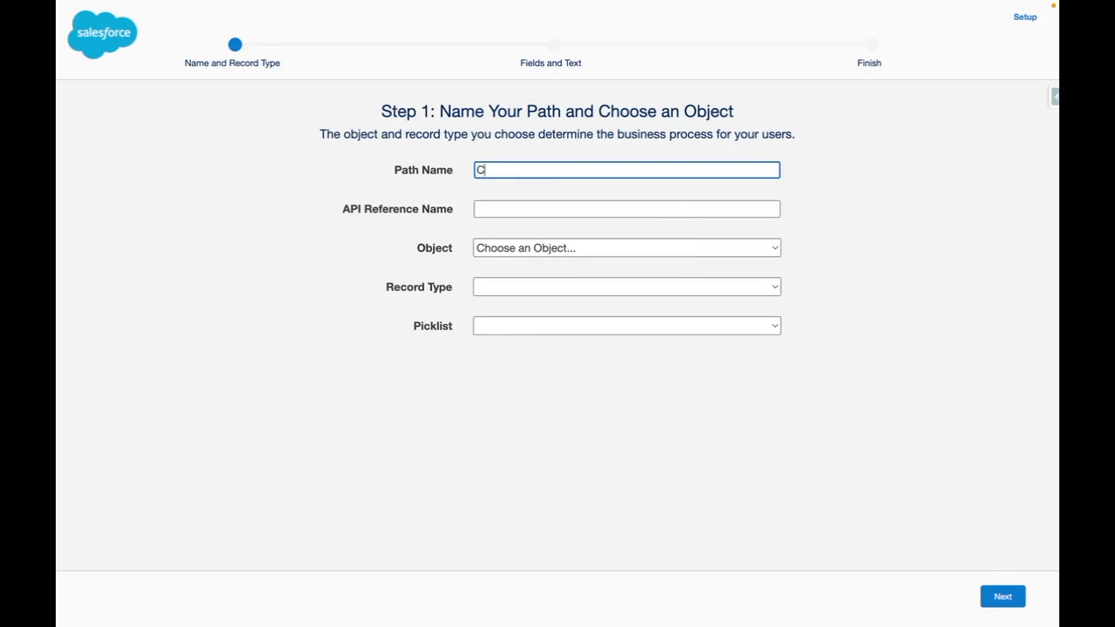
text(ase Status)
key(Tab)
key(Tab)
click(540, 250)
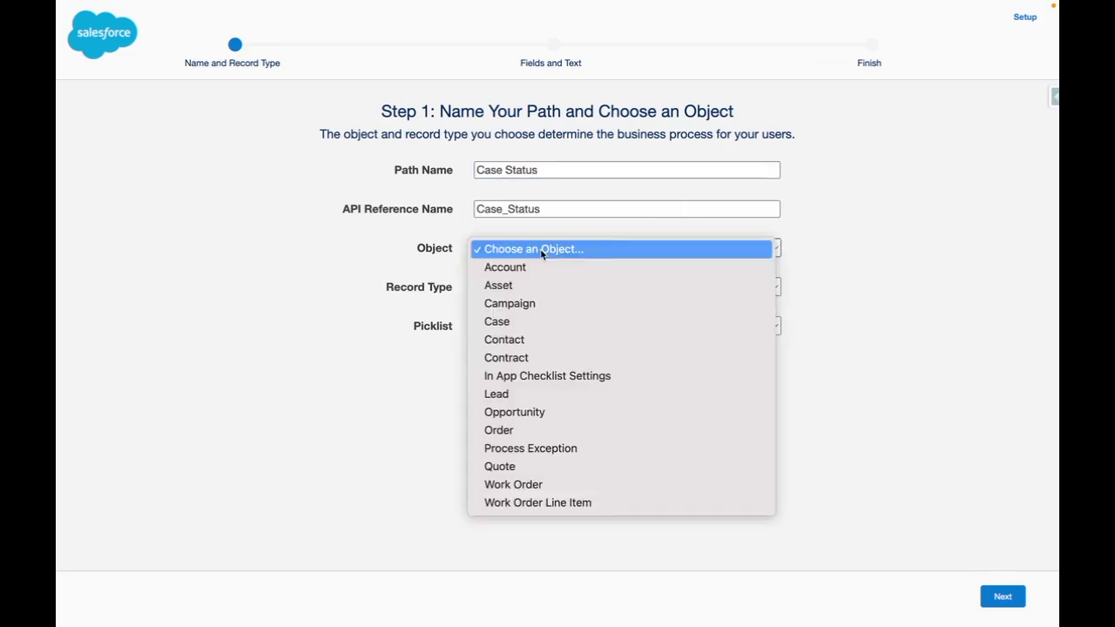
click(512, 324)
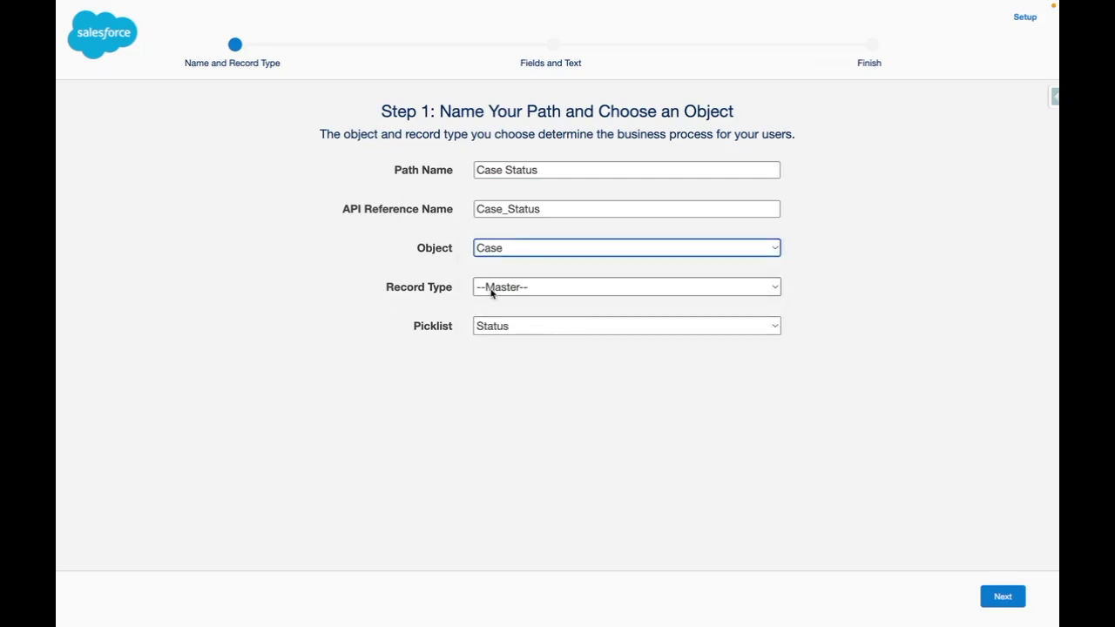
click(522, 292)
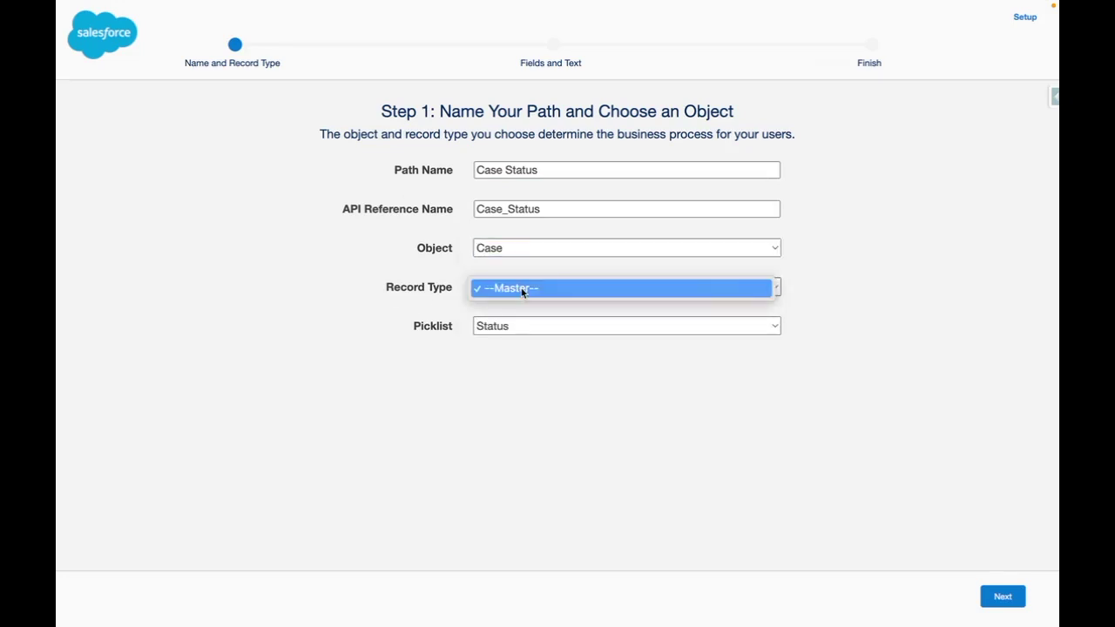
click(514, 287)
click(502, 330)
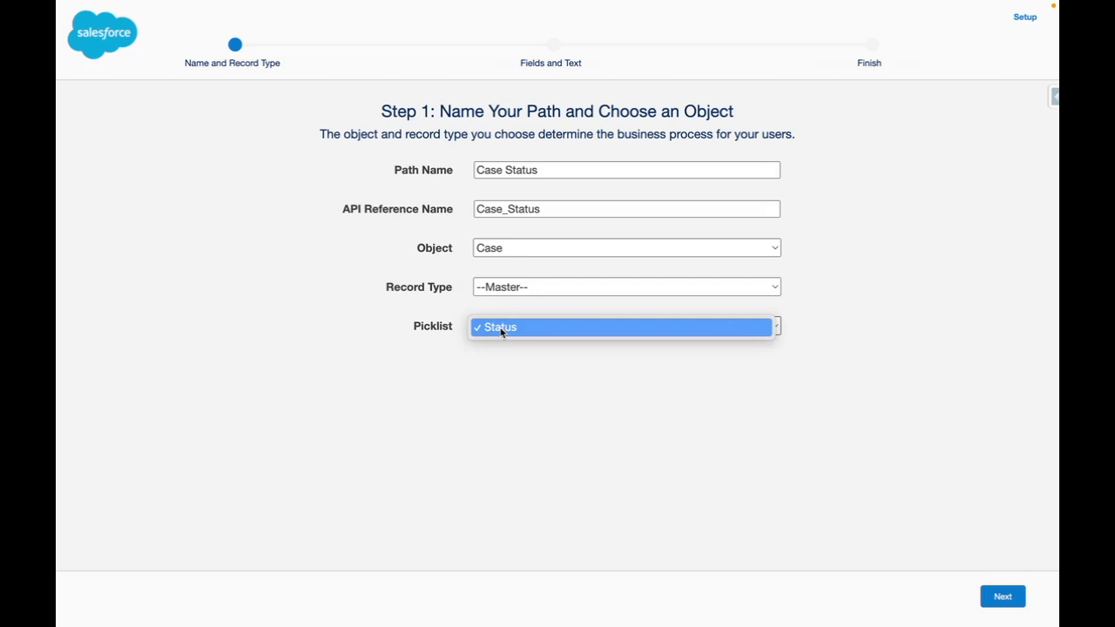
click(501, 329)
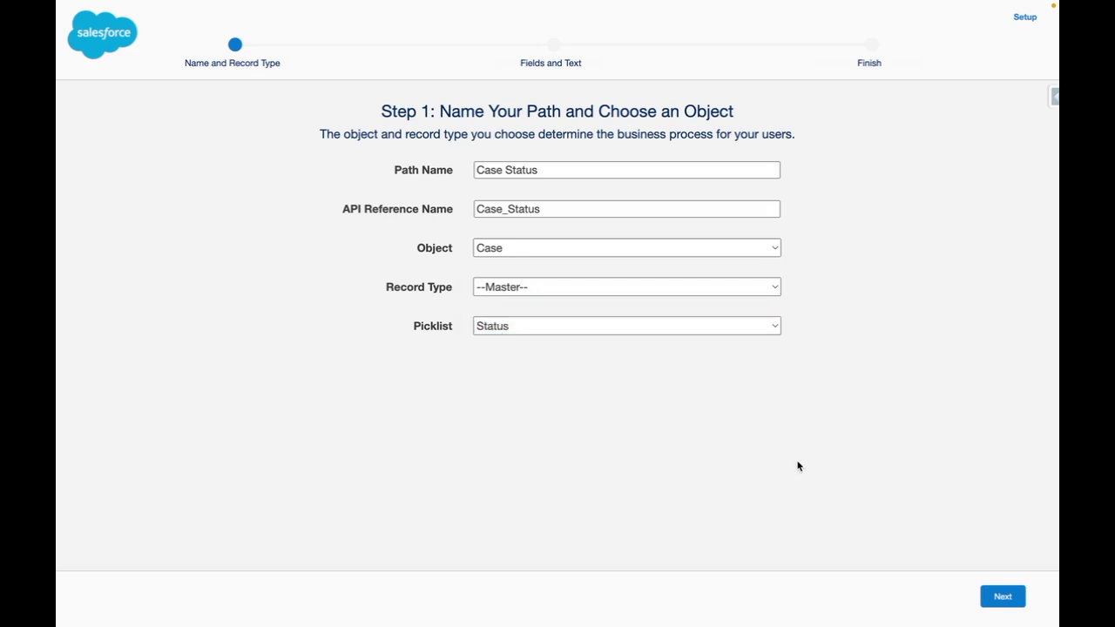
click(1002, 601)
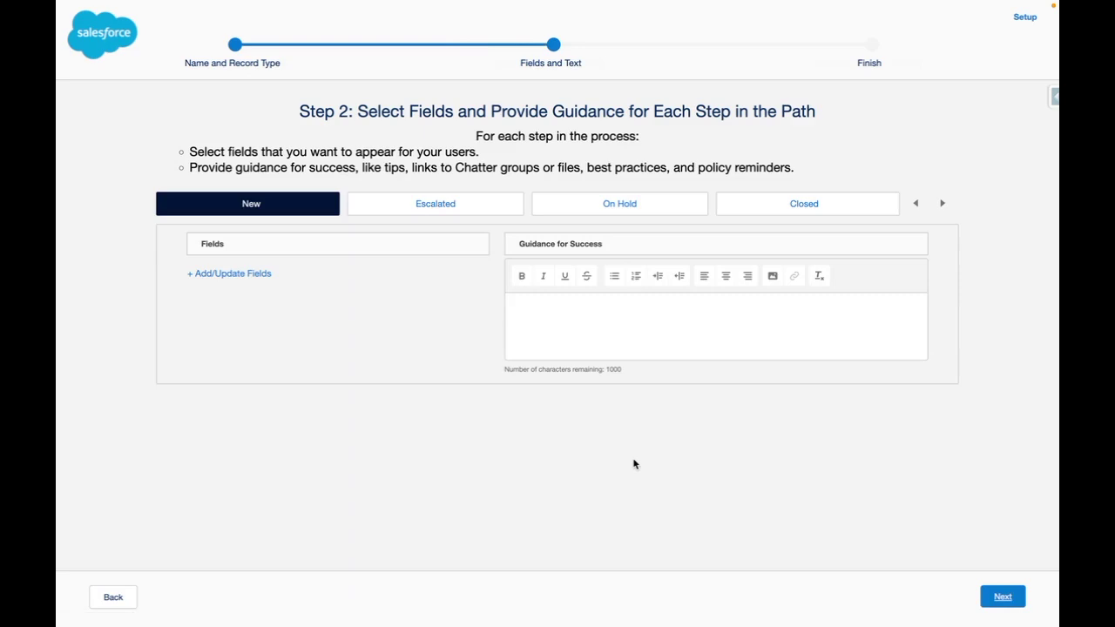
Step: Add Case Origin, Case Owner and Contact Email as key fields on the New step
click(214, 272)
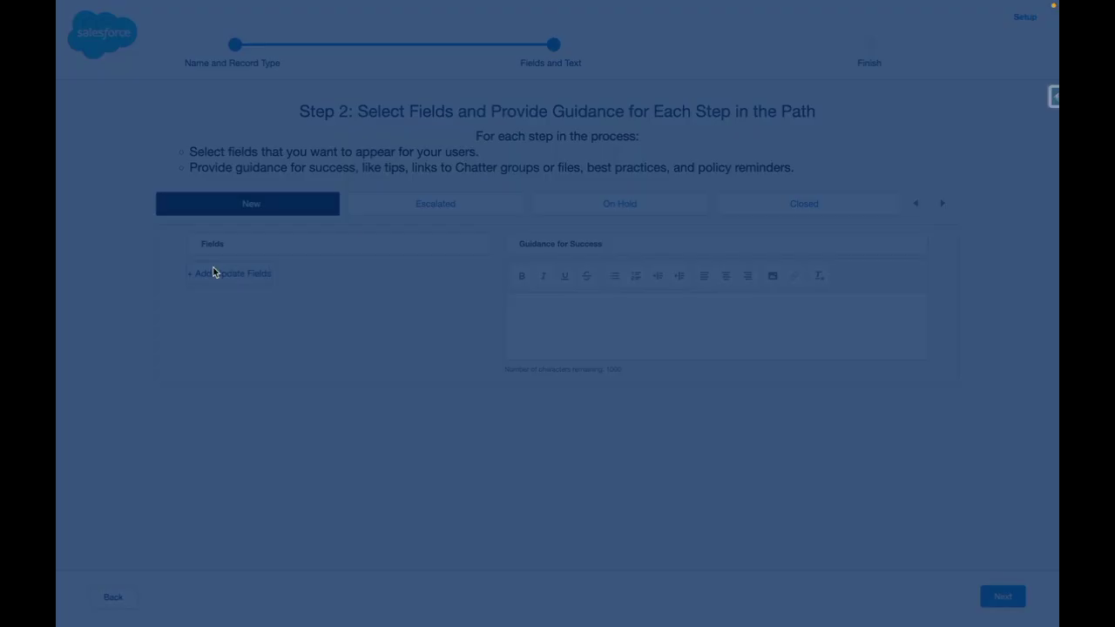
scroll(456, 296, down, 1)
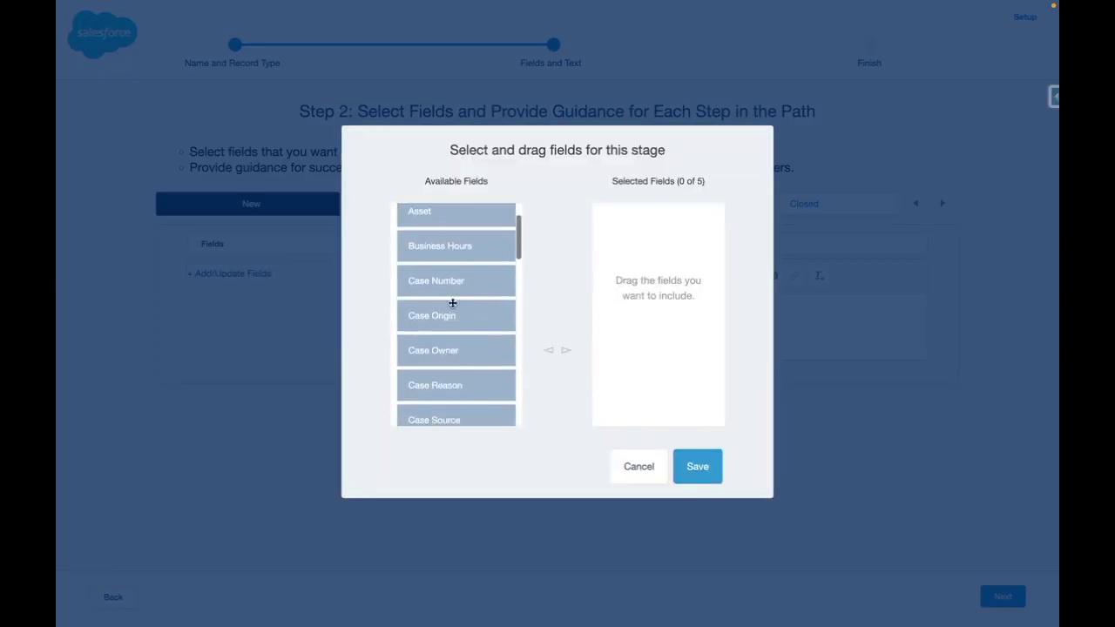
click(444, 320)
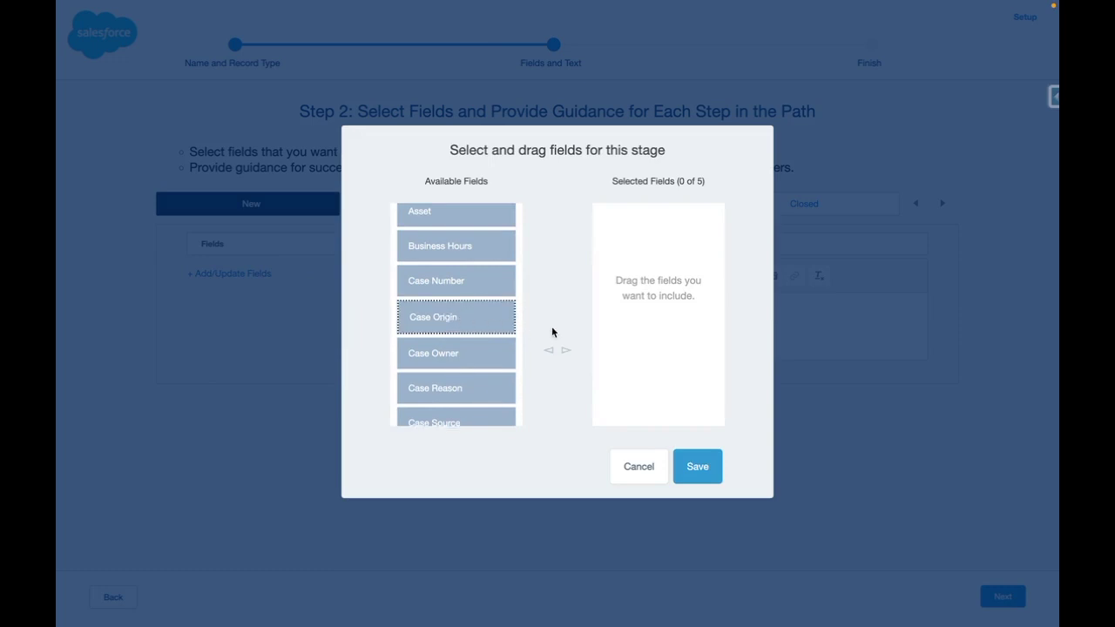
click(564, 351)
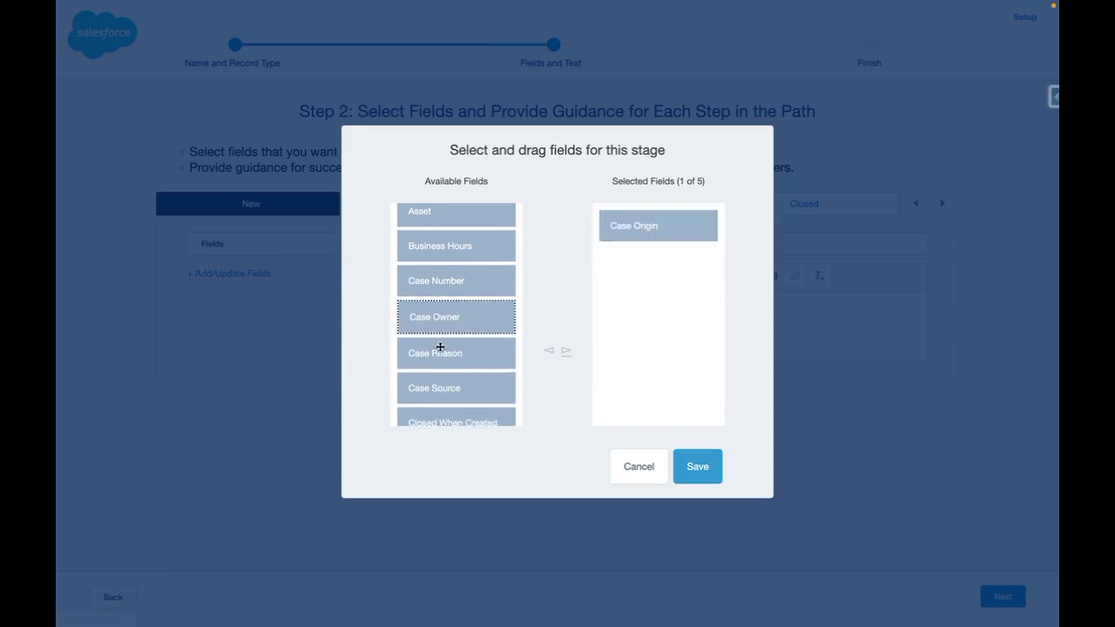
double_click(470, 318)
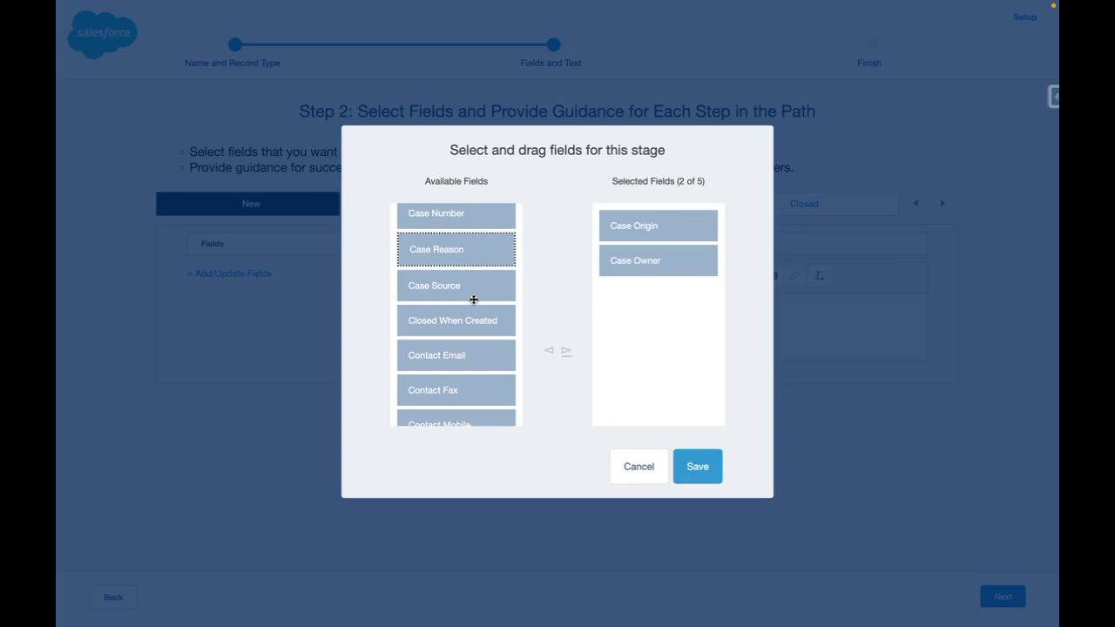
click(451, 357)
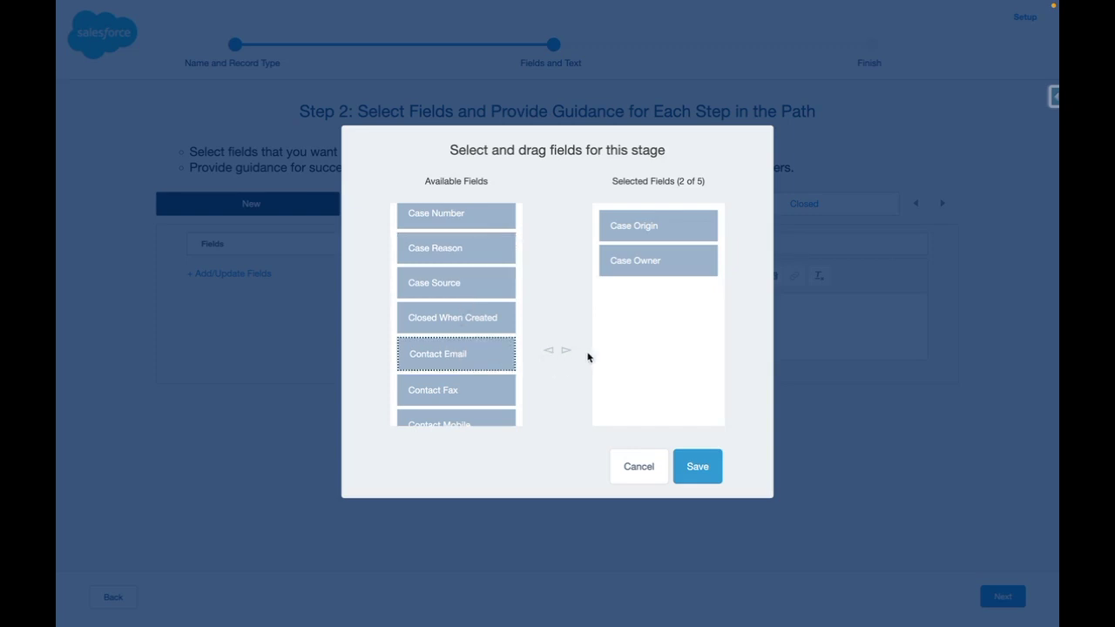
click(564, 352)
click(697, 469)
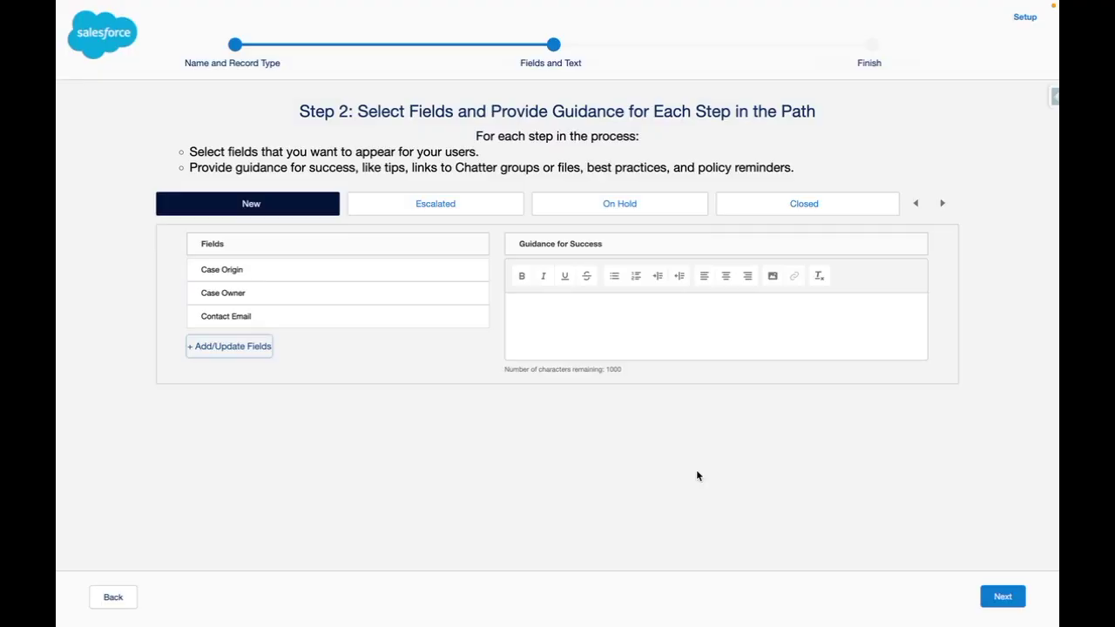
click(555, 324)
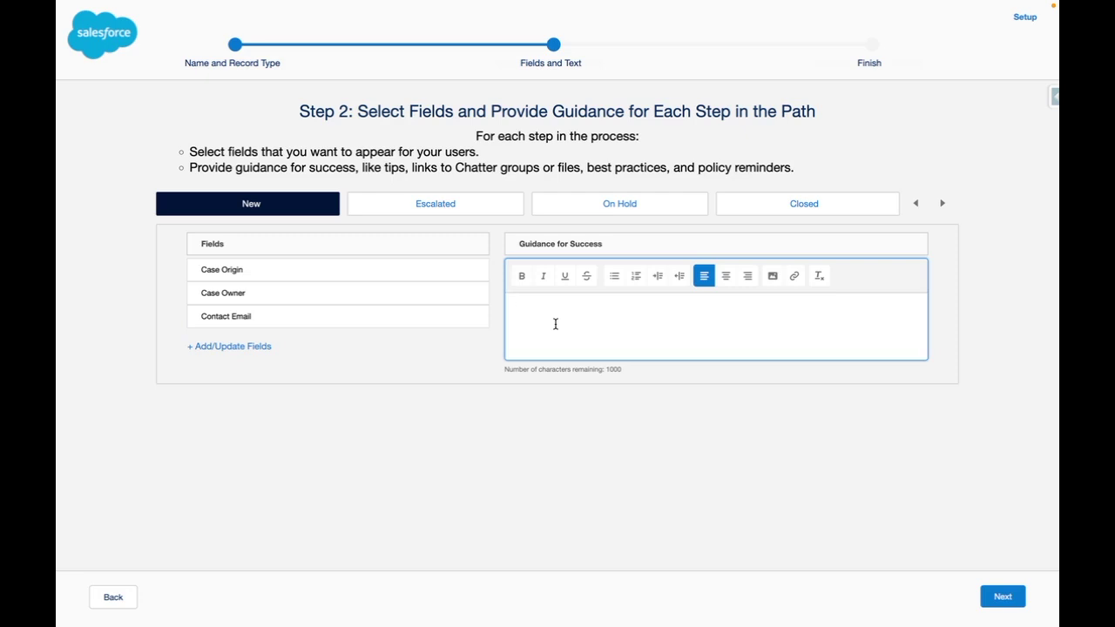
Step: Add the Escalated field as a key field on the Escalated step
click(417, 207)
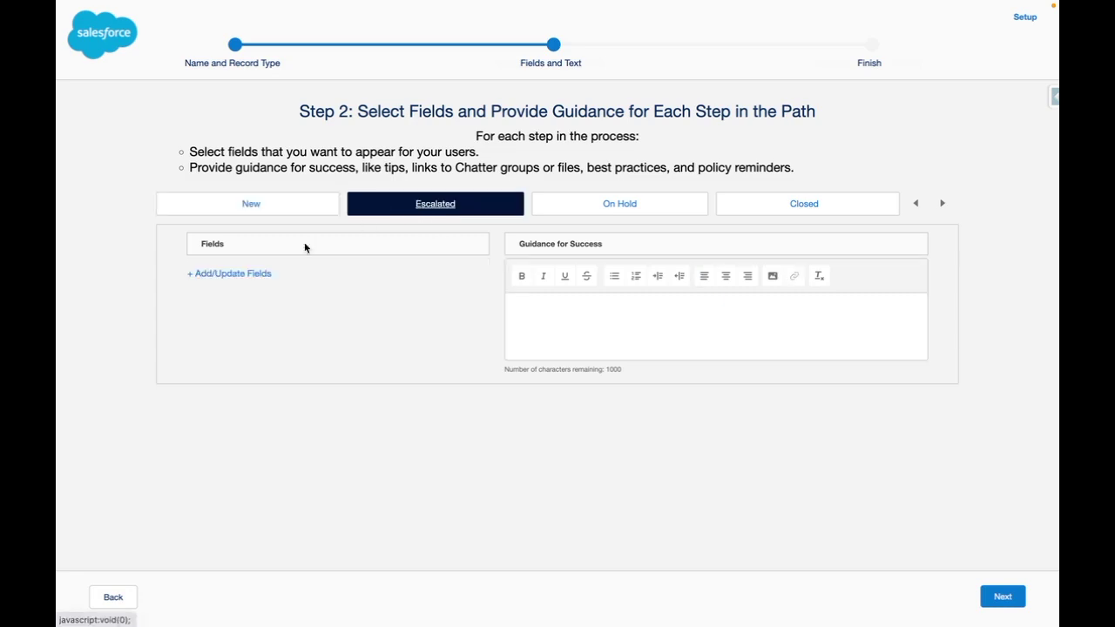
click(229, 276)
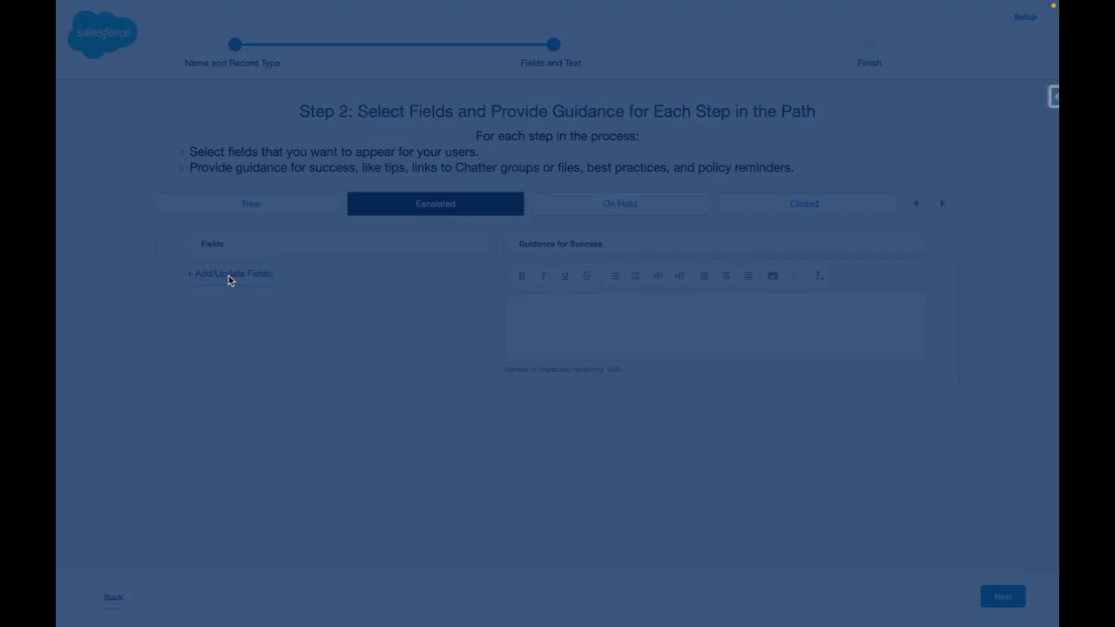
scroll(447, 312, down, 5)
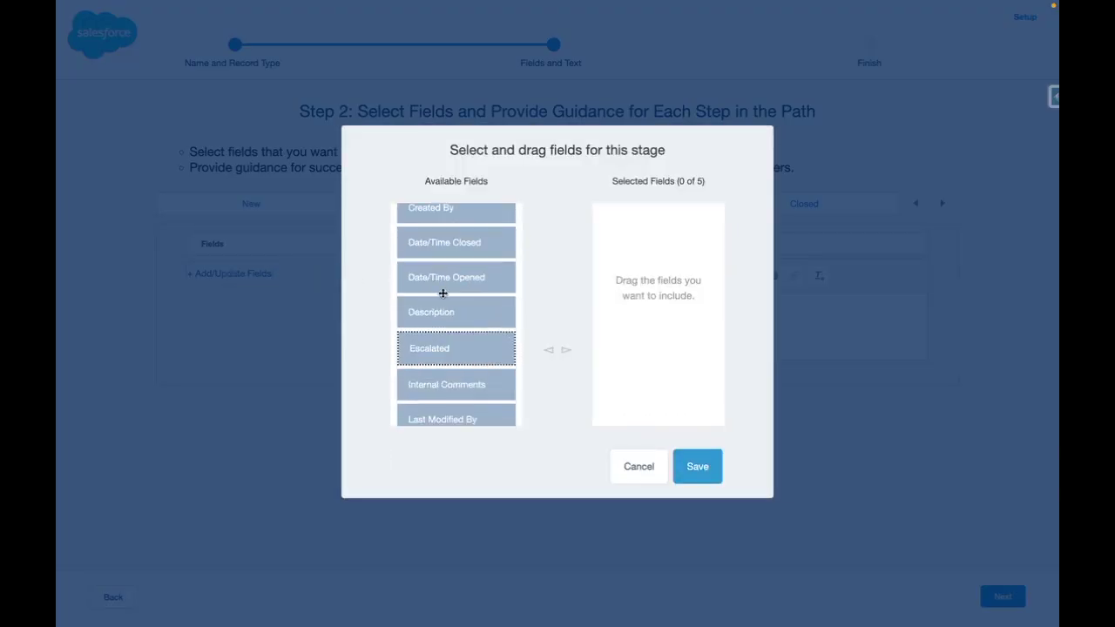
click(566, 350)
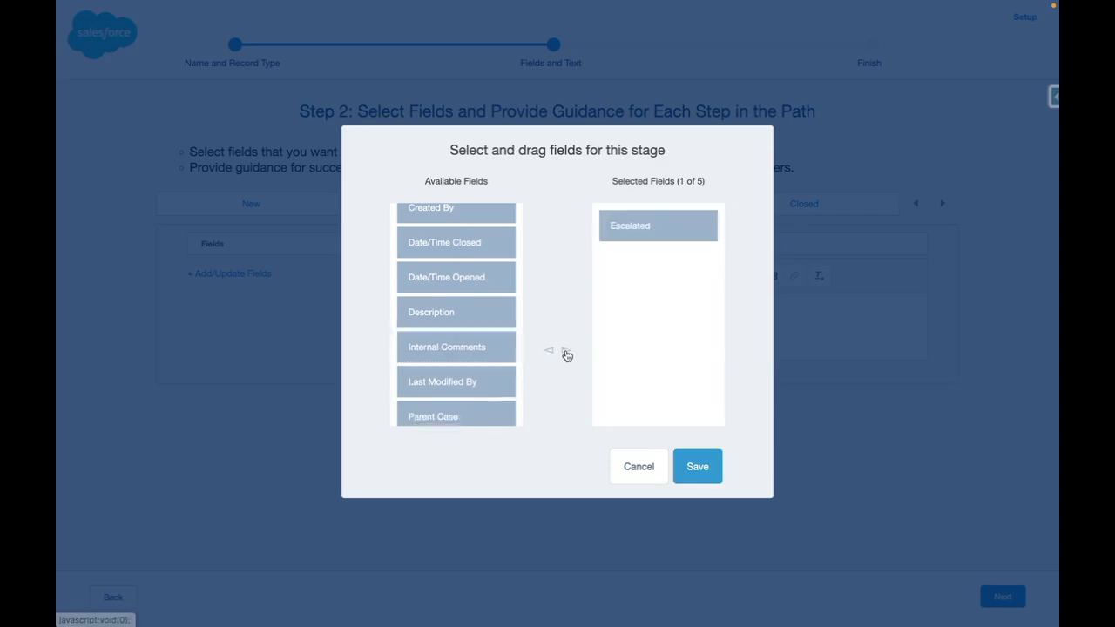
click(699, 461)
Step: Give the On Hold step Business Hours and Case Reason as key fields
click(620, 203)
click(229, 275)
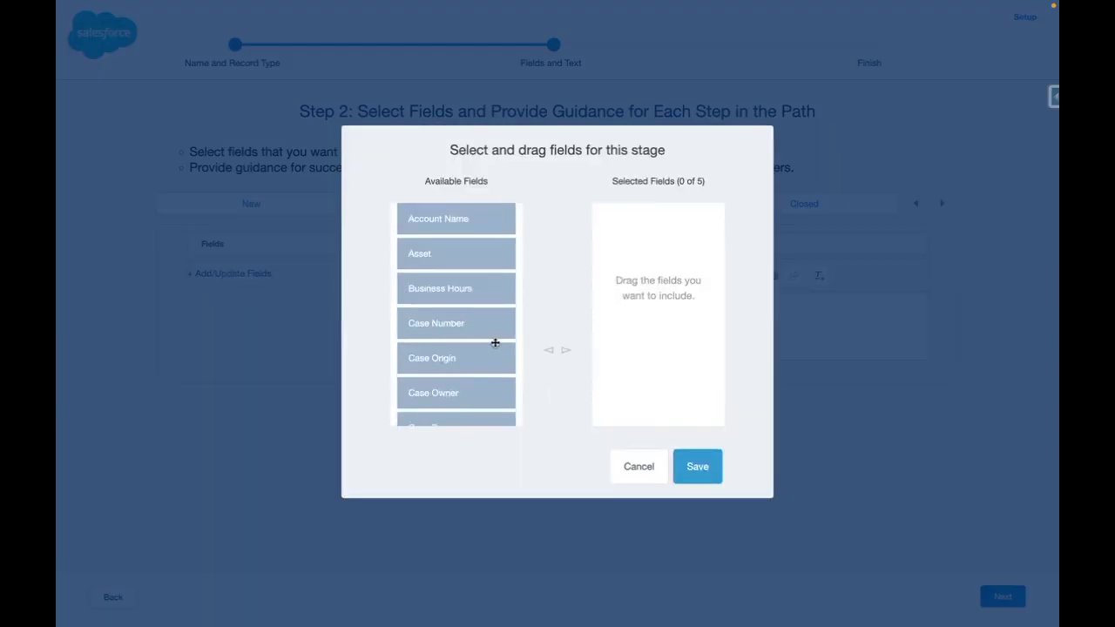
scroll(495, 343, down, 1)
scroll(495, 343, up, 1)
click(454, 255)
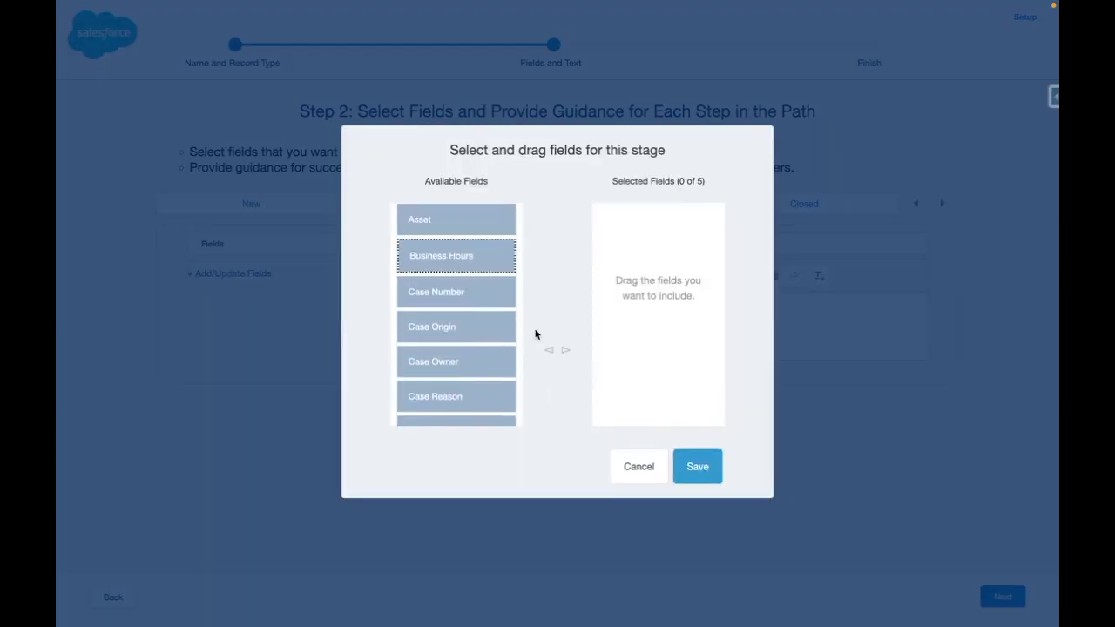
click(565, 349)
click(454, 357)
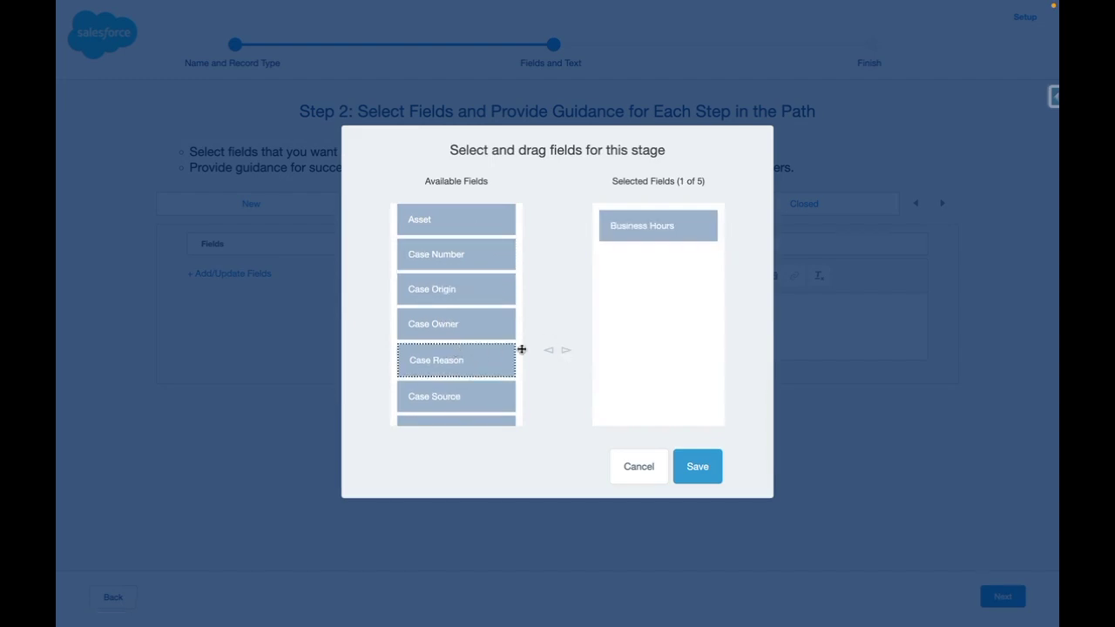
click(566, 350)
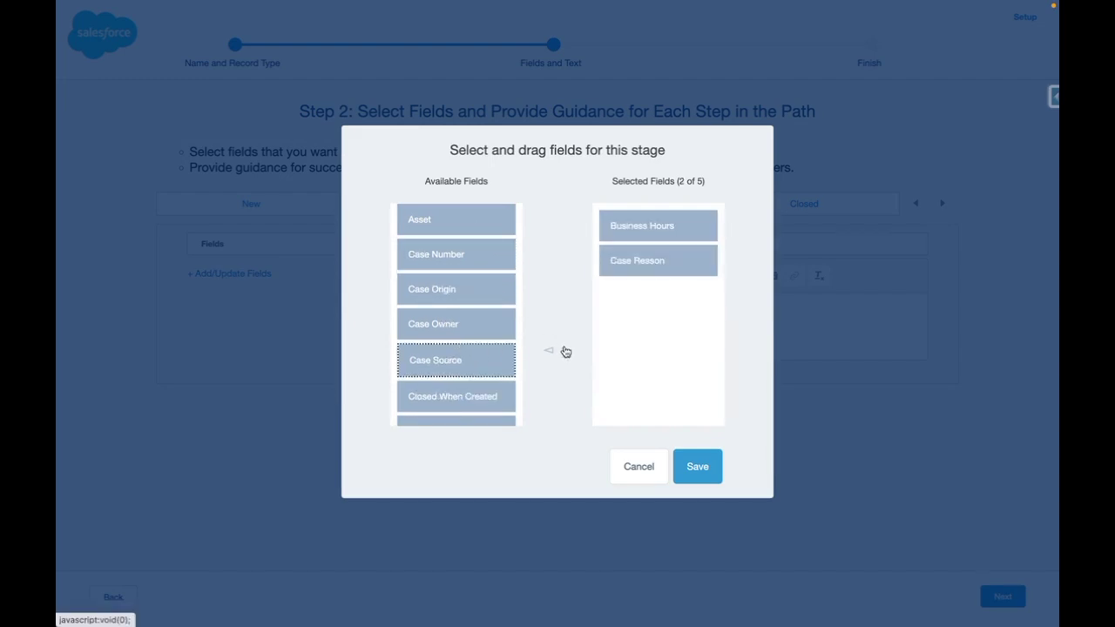
click(697, 466)
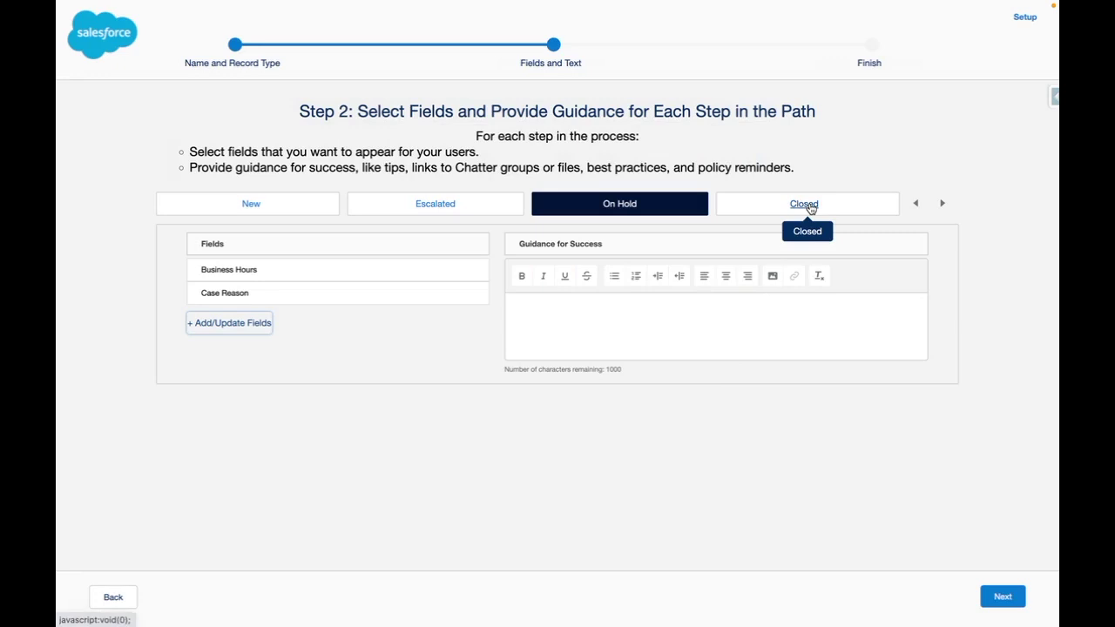
click(810, 208)
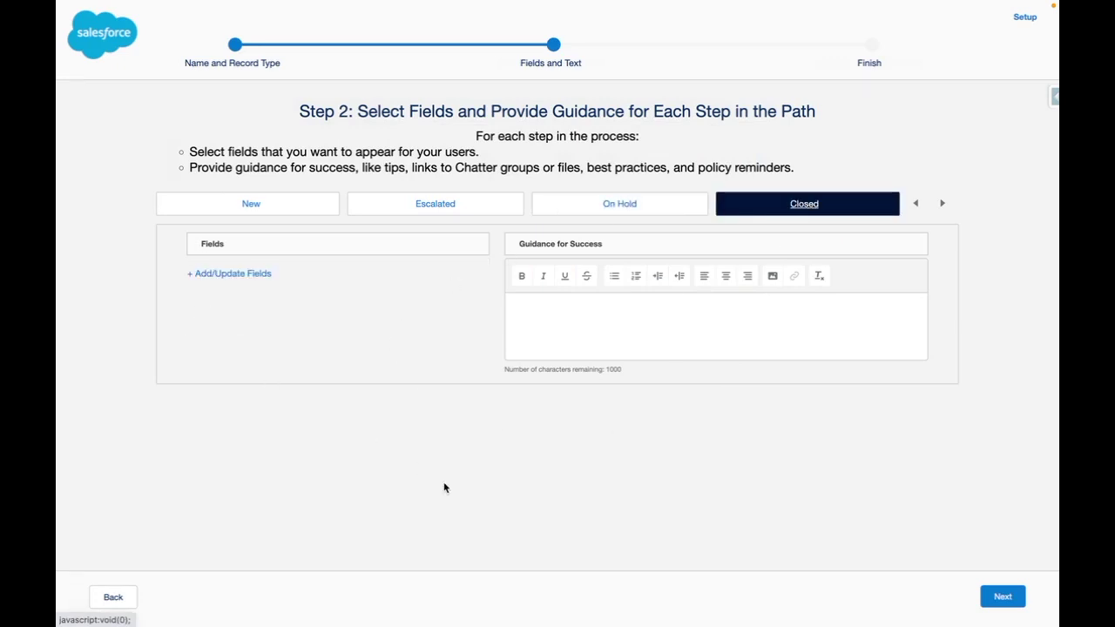
Step: Activate the Case Status path with Always celebrations on the Closed value and finish it
click(995, 593)
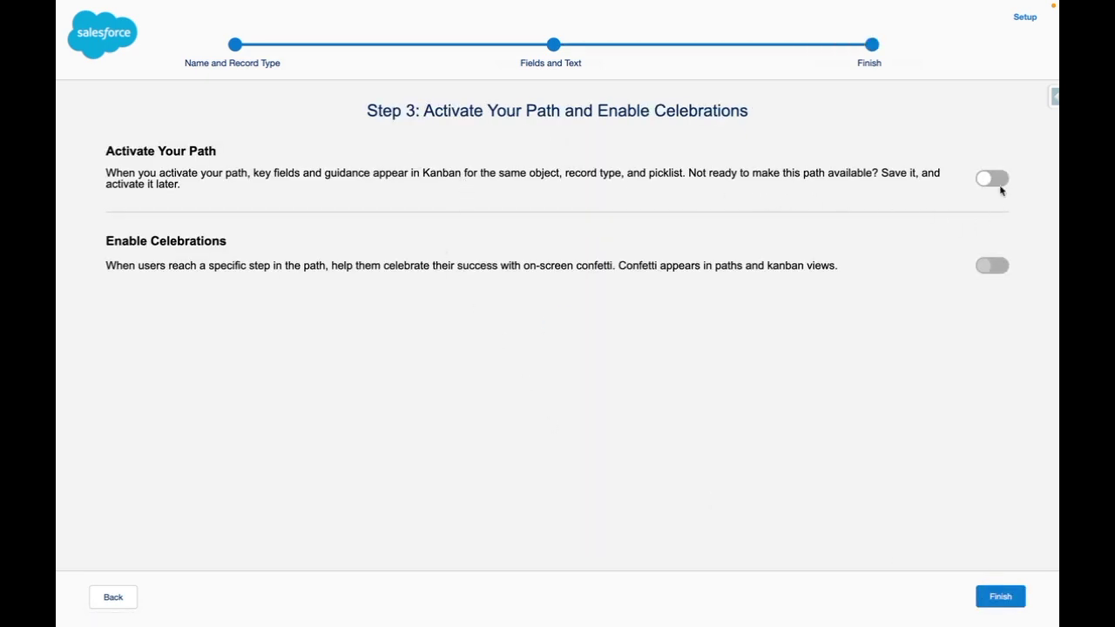
click(993, 181)
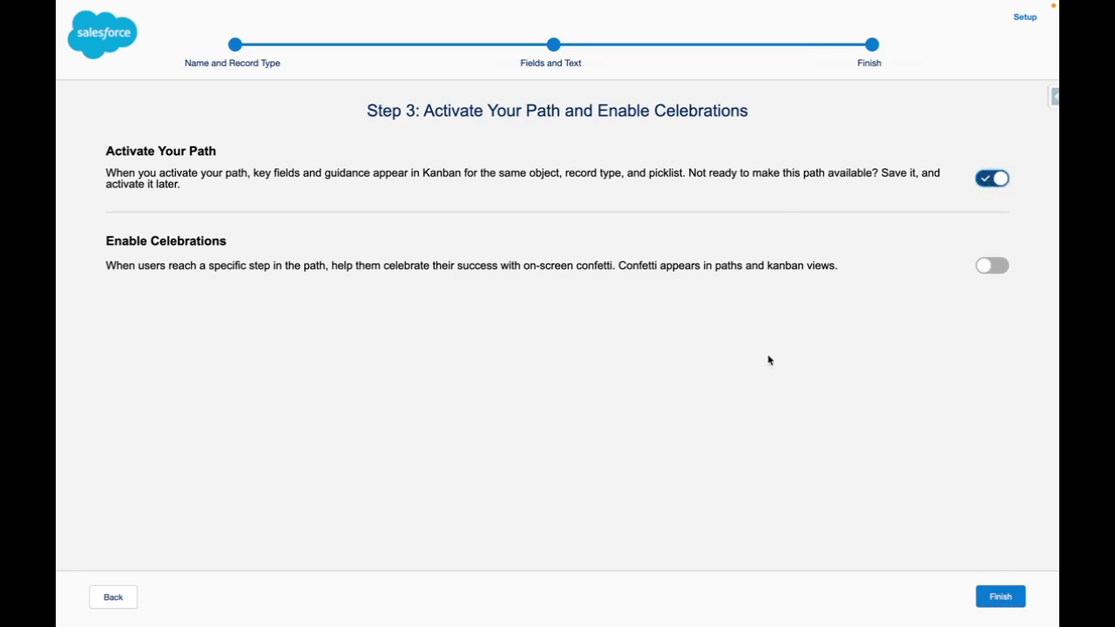
click(993, 266)
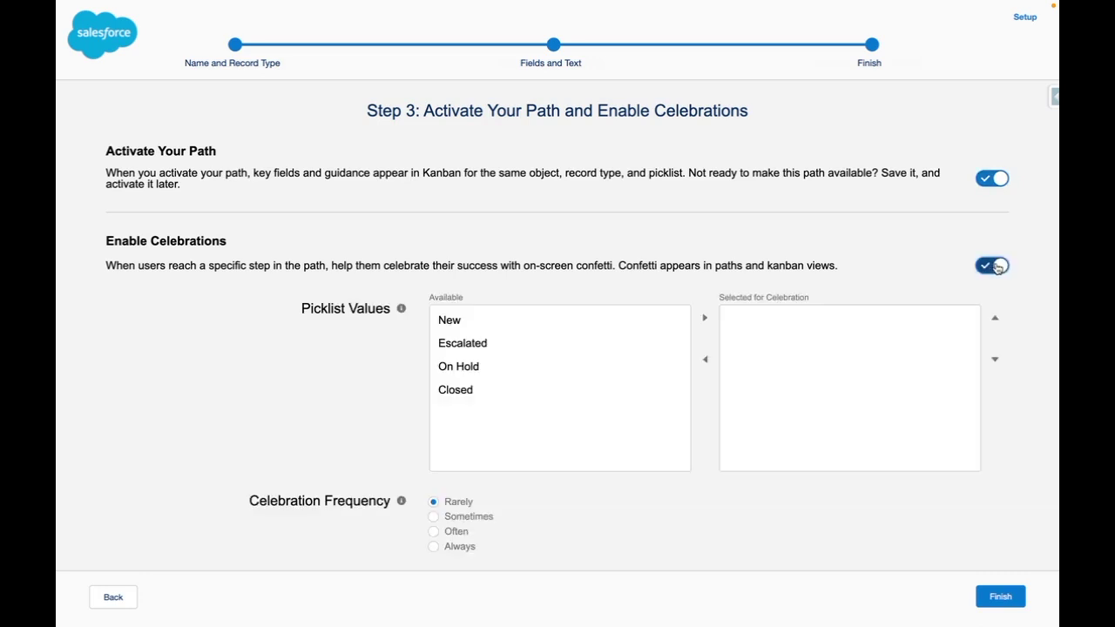
click(505, 396)
click(707, 321)
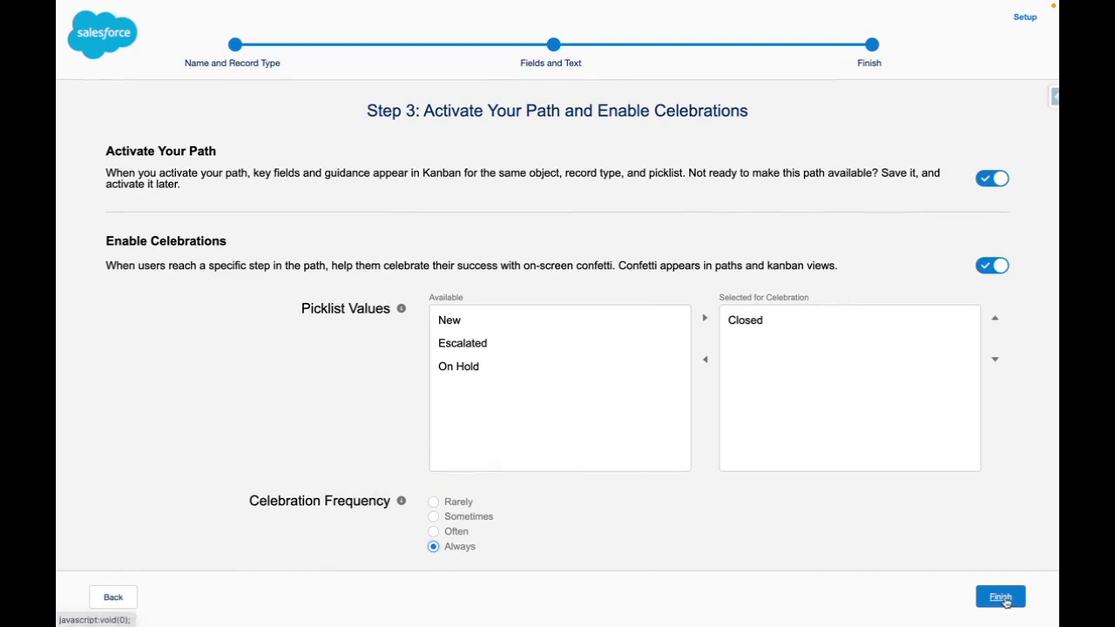
click(1002, 598)
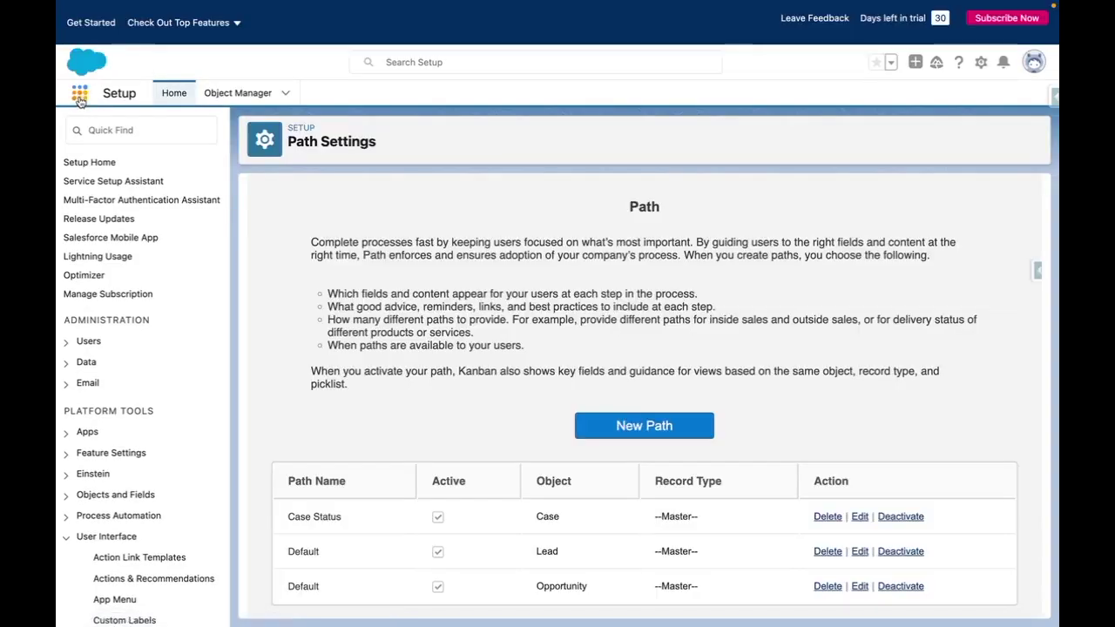
Step: Create an Email-origin case titled 'Product does not work as expected' from the Cases list
click(79, 92)
text(case)
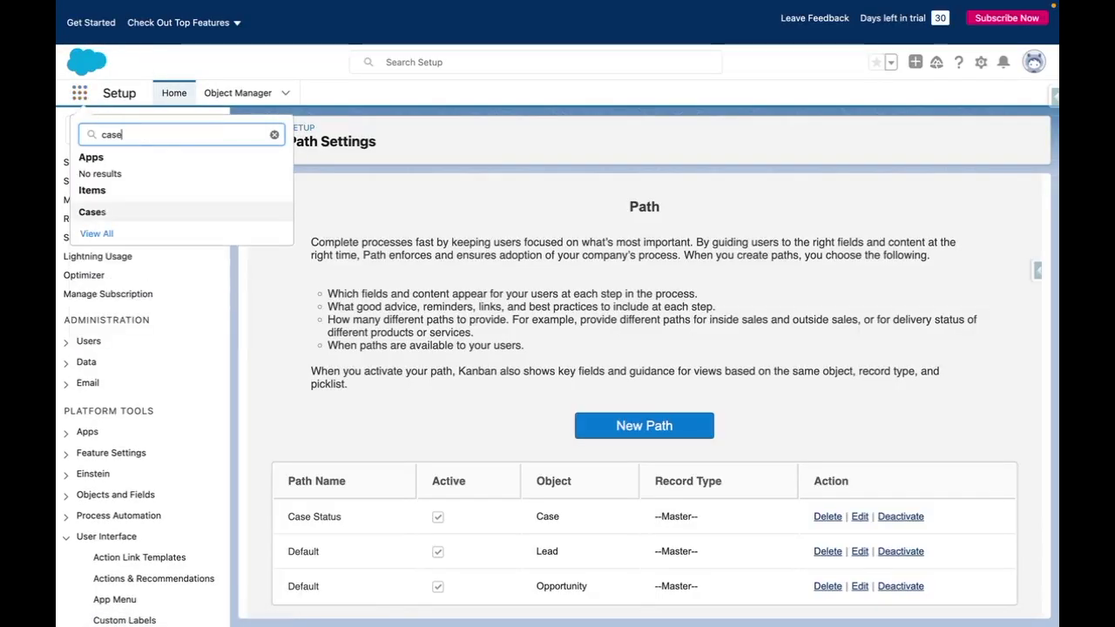
click(93, 212)
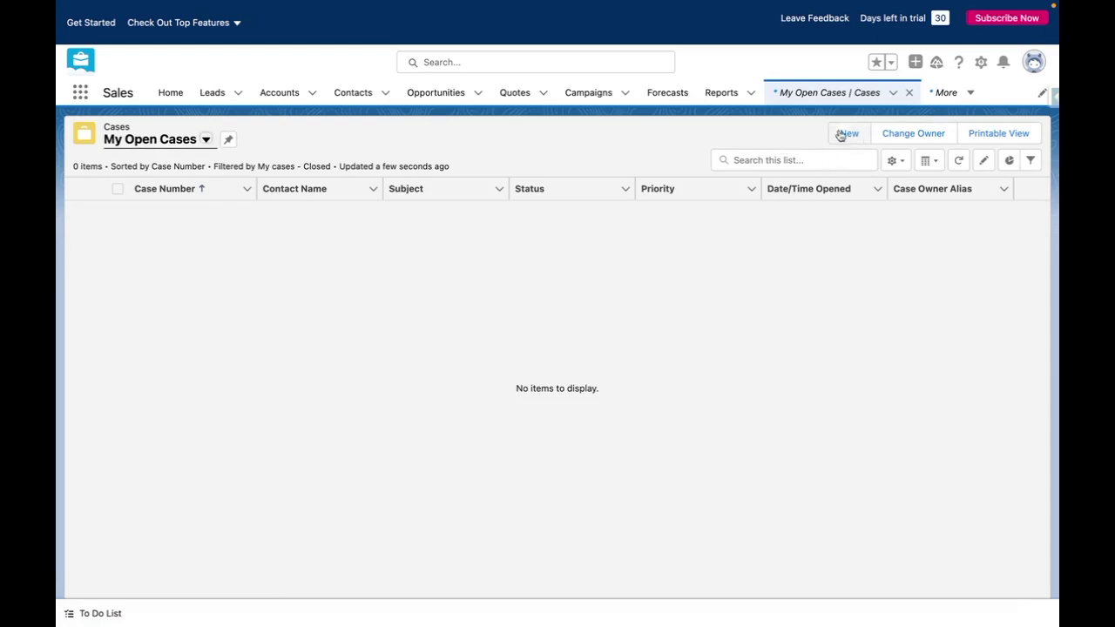
click(841, 135)
click(623, 550)
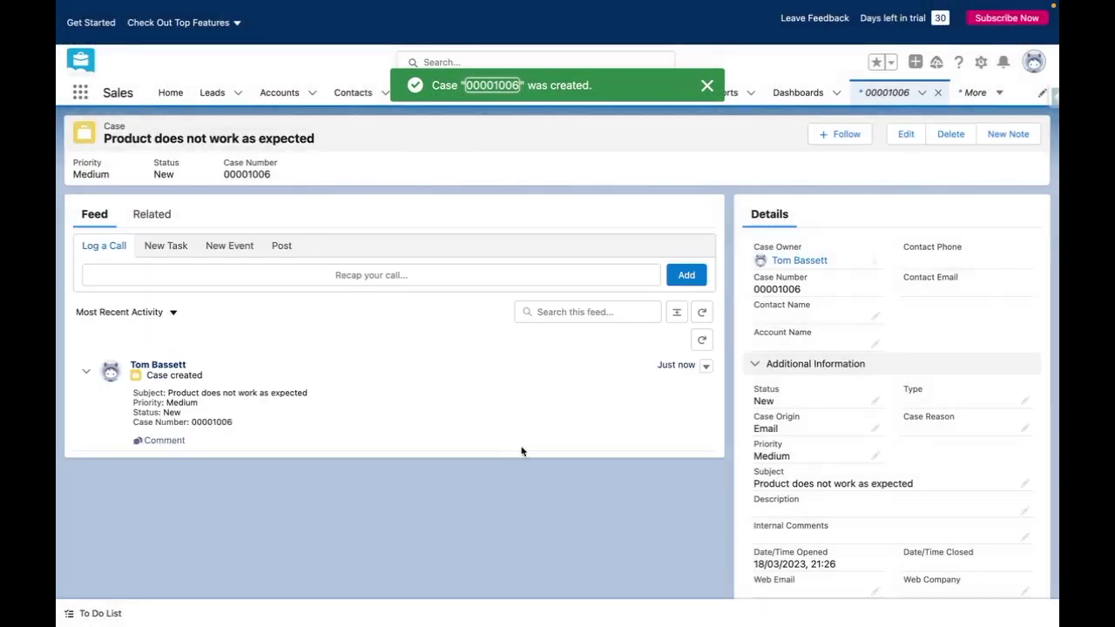
click(706, 86)
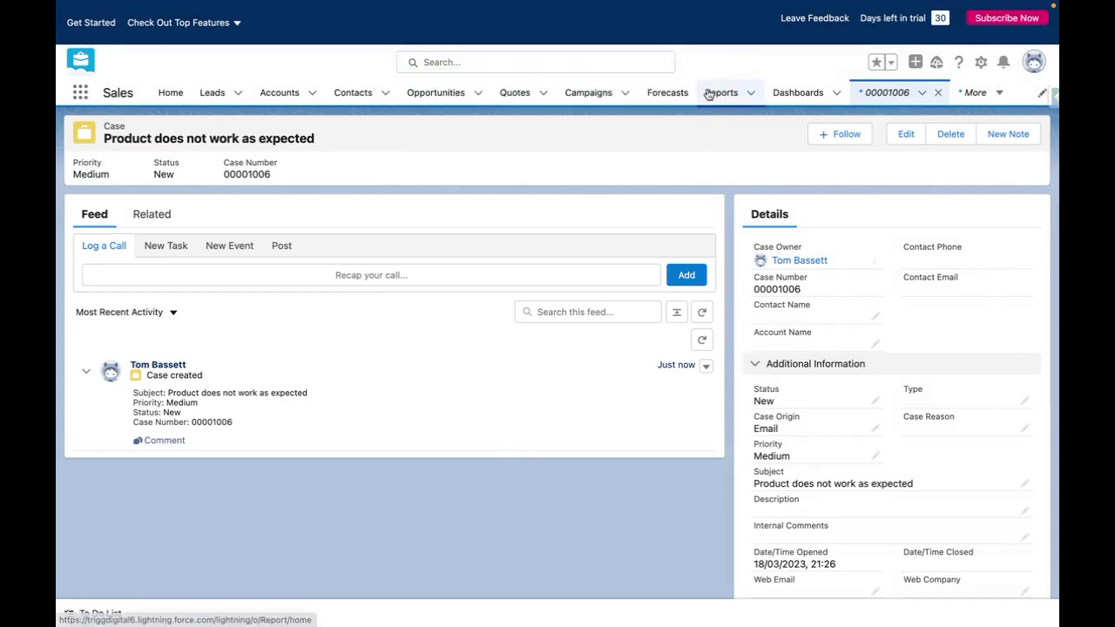
click(981, 63)
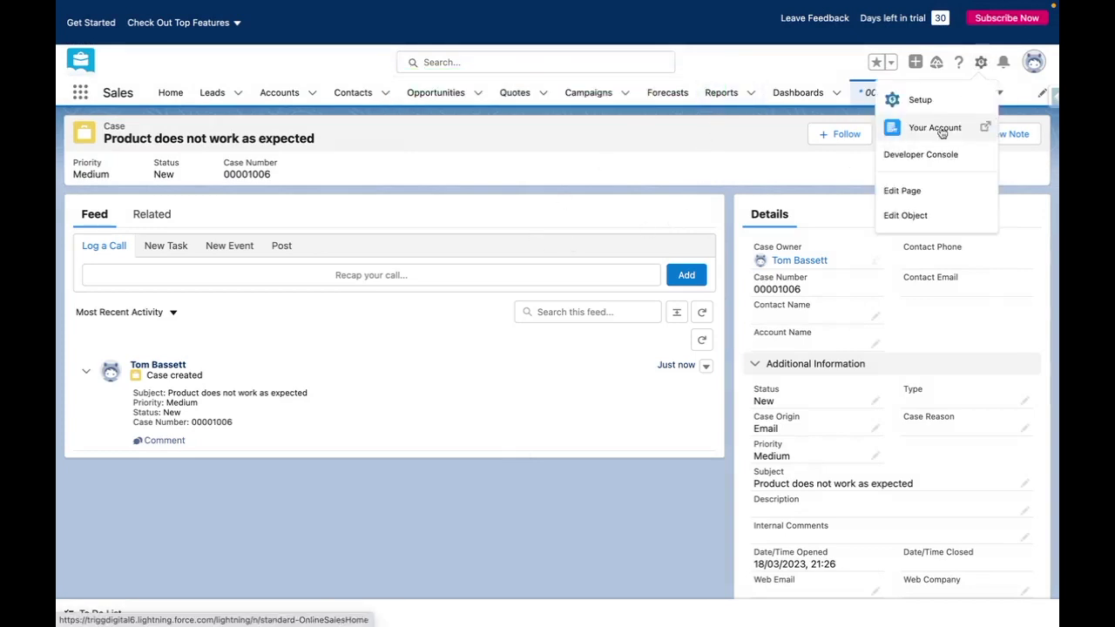
Step: Place the Path component at the top of the Case Record Page and save it
click(921, 192)
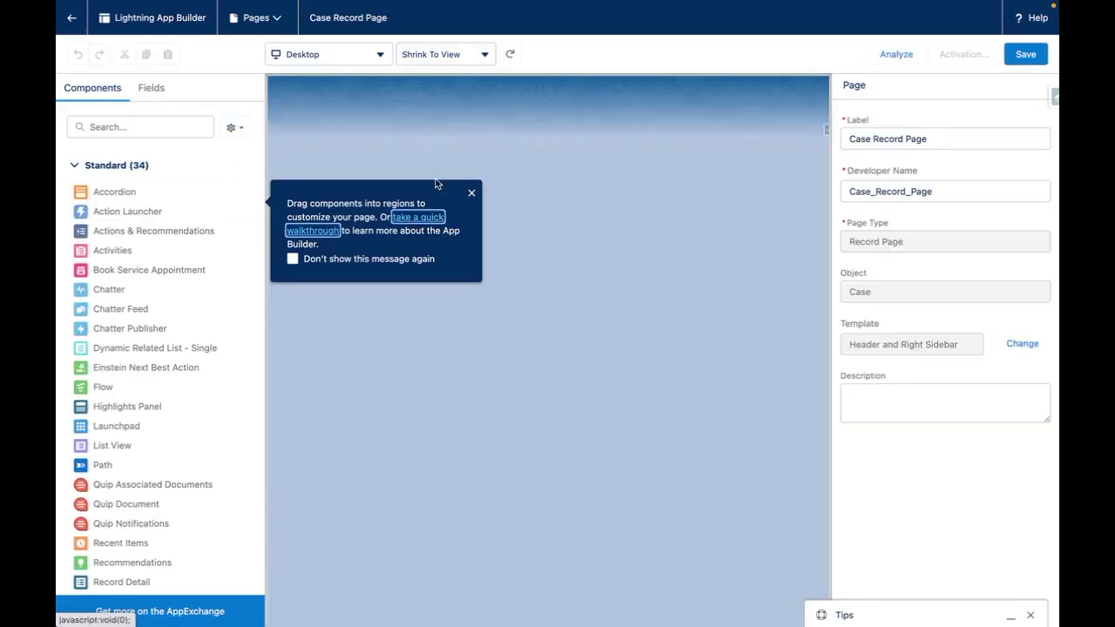
click(473, 190)
click(166, 126)
text(path)
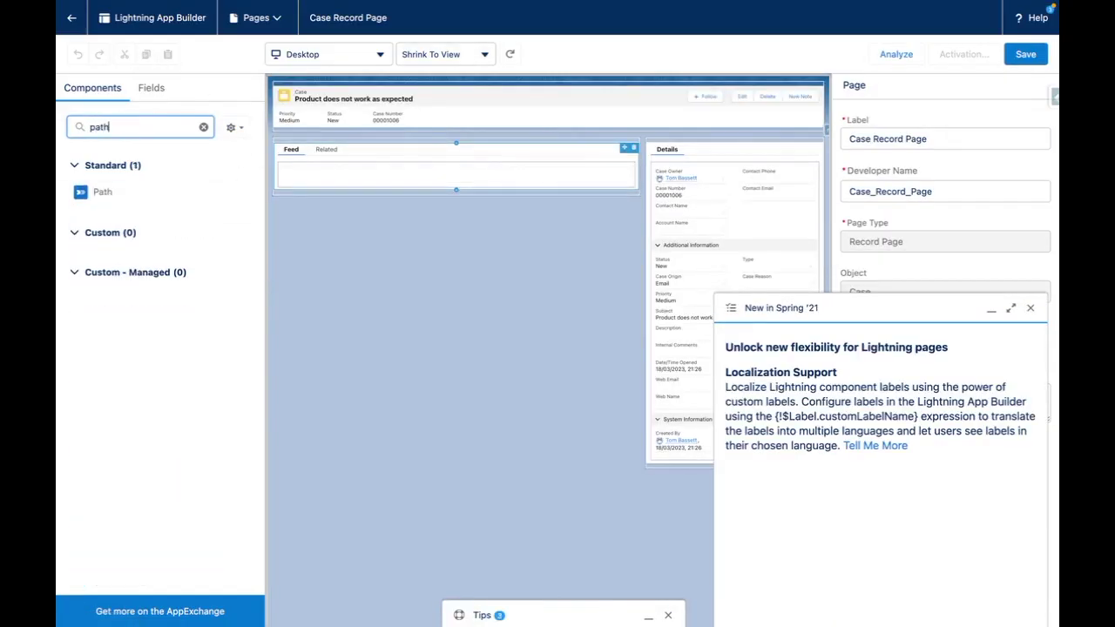
drag(101, 192, 367, 135)
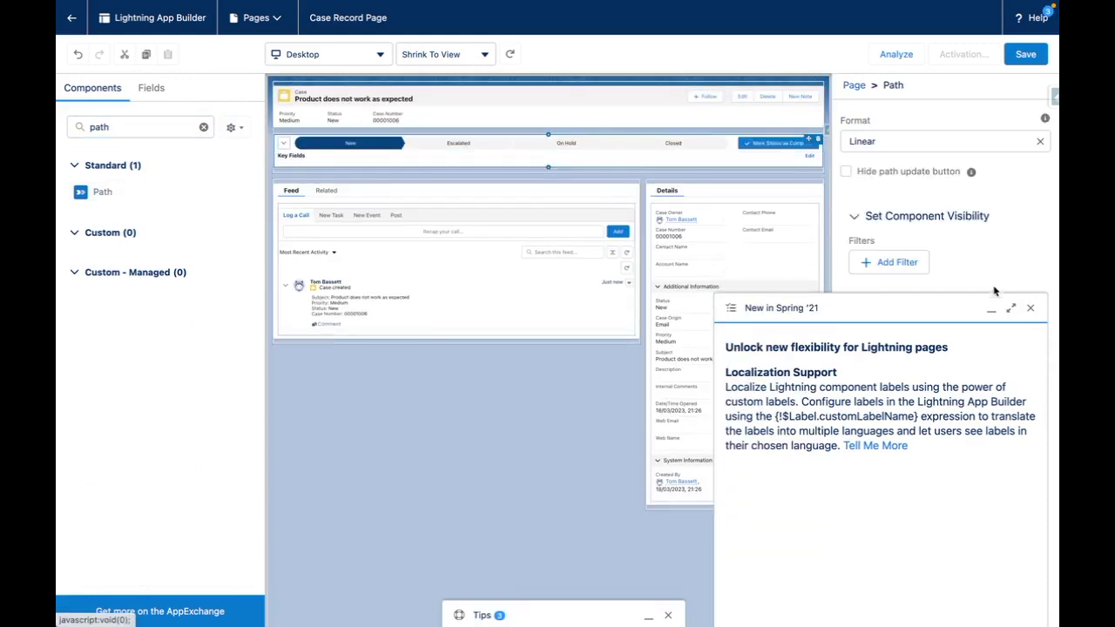
click(1029, 311)
click(1025, 54)
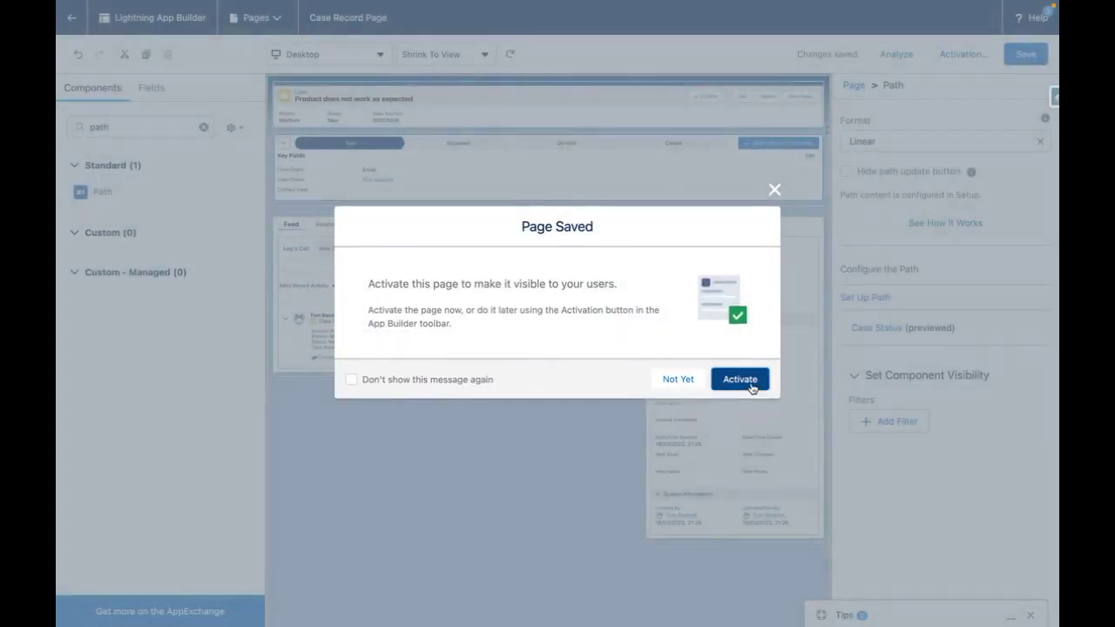
click(739, 379)
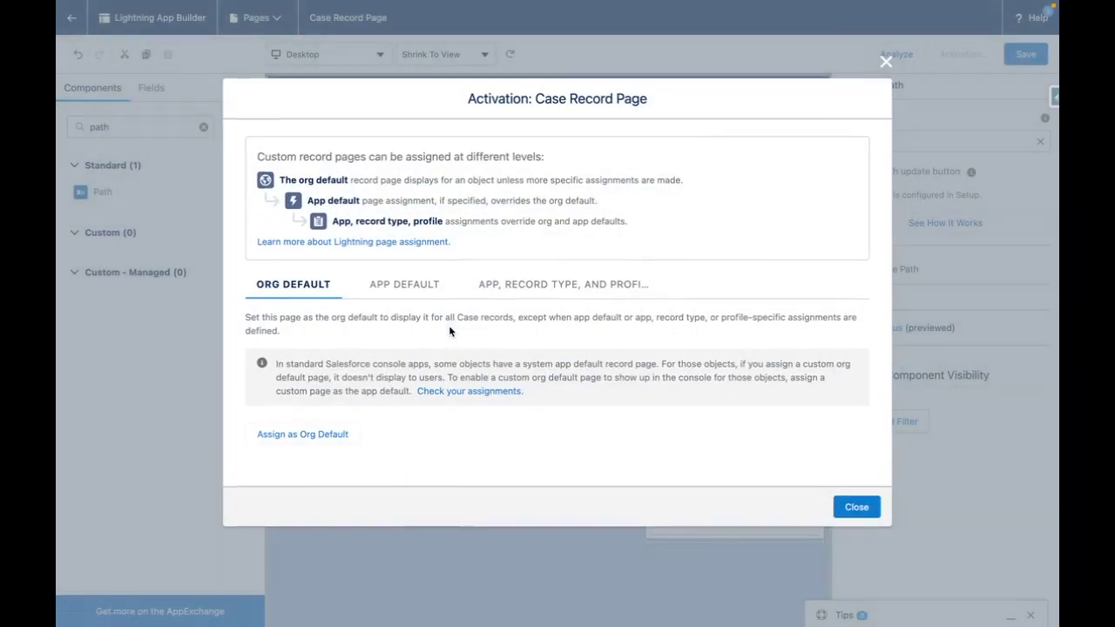
Step: Make the Case Record Page the org default on Desktop and phone and save
click(280, 434)
click(427, 338)
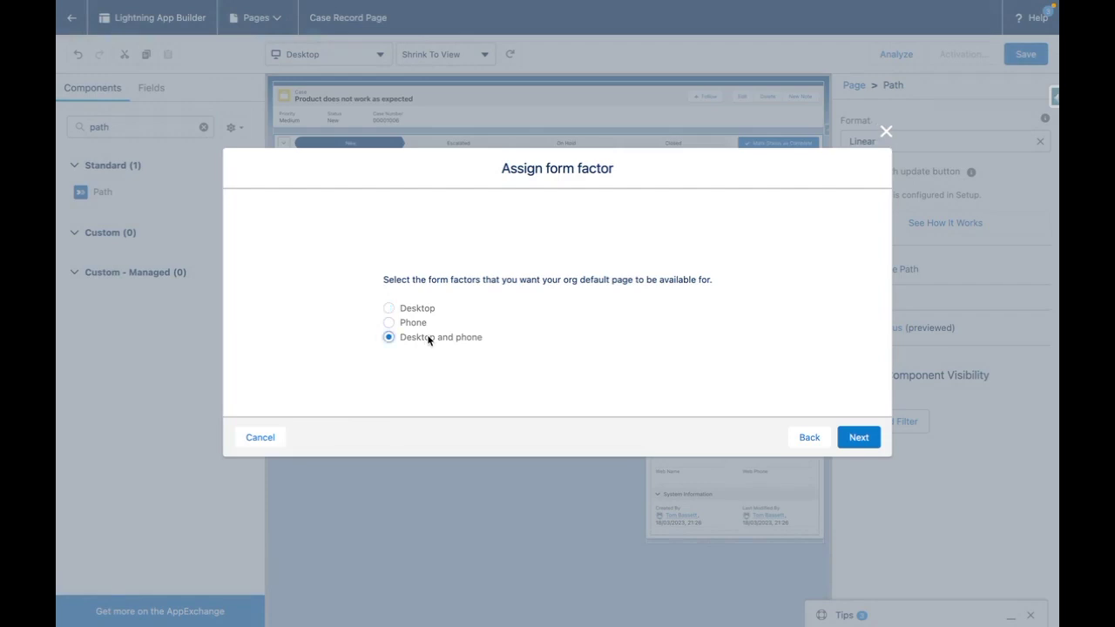
click(859, 438)
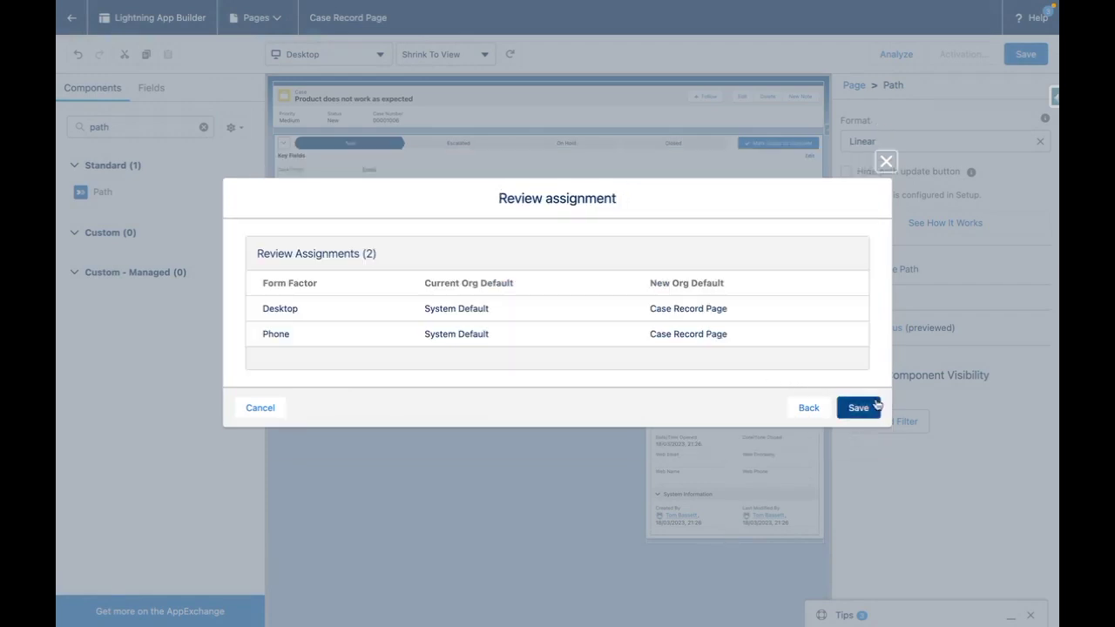
click(858, 408)
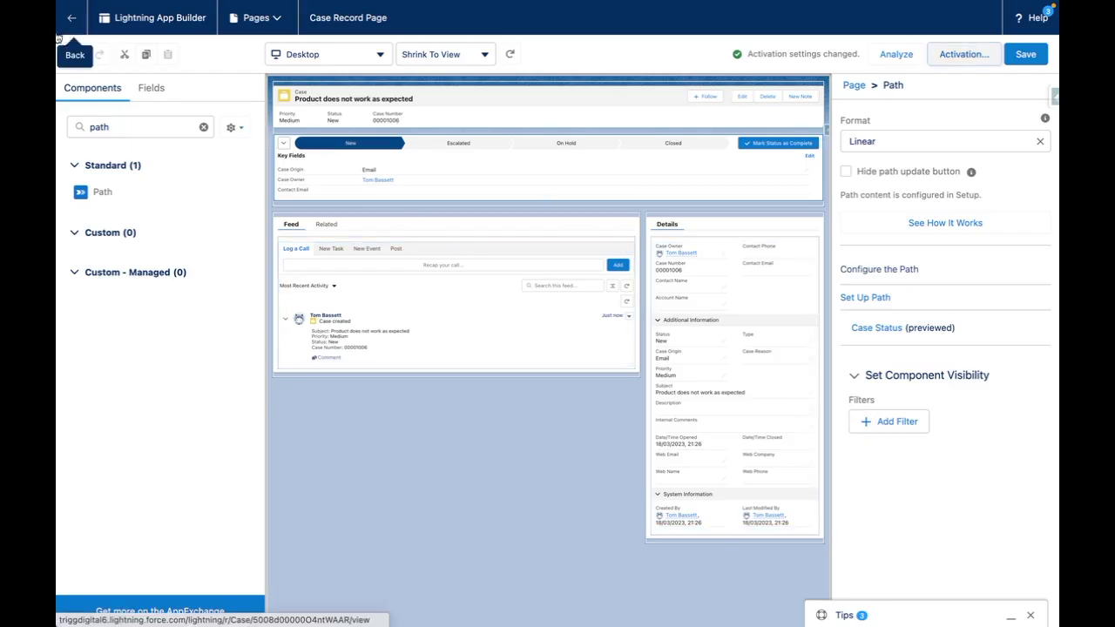
Step: Back on the case, preview the Escalated and On Hold steps, then mark Closed as current status
click(71, 18)
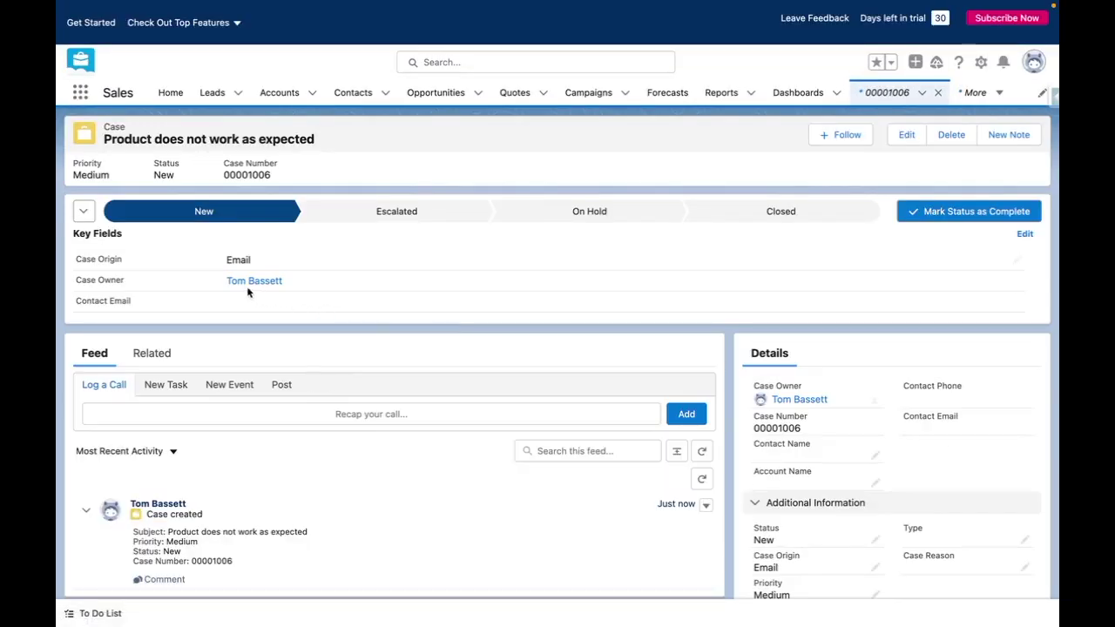
click(425, 218)
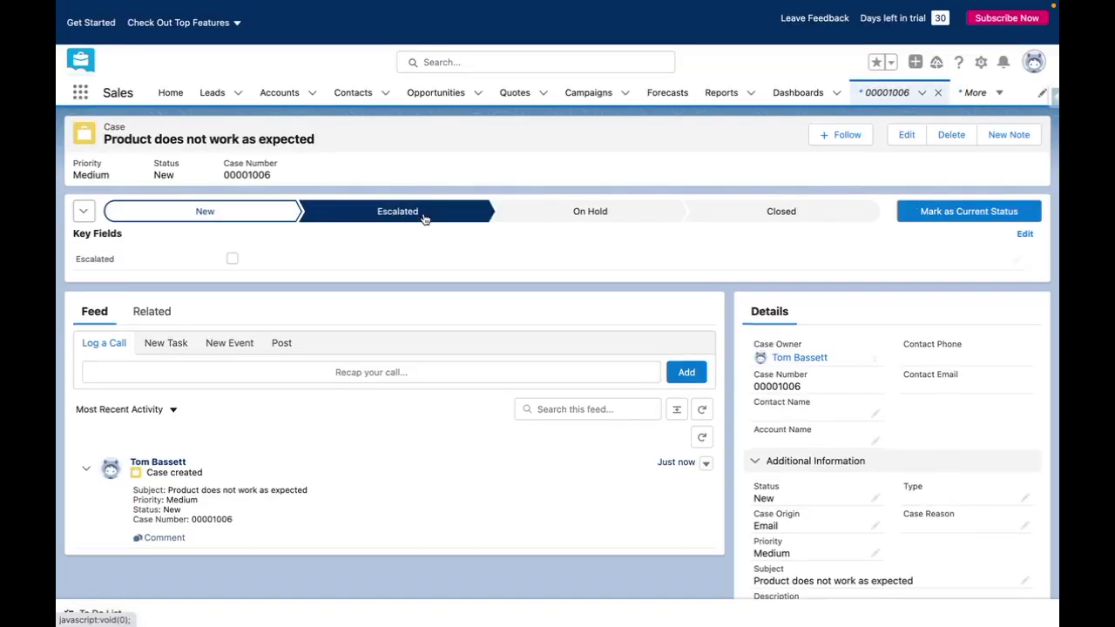
click(598, 216)
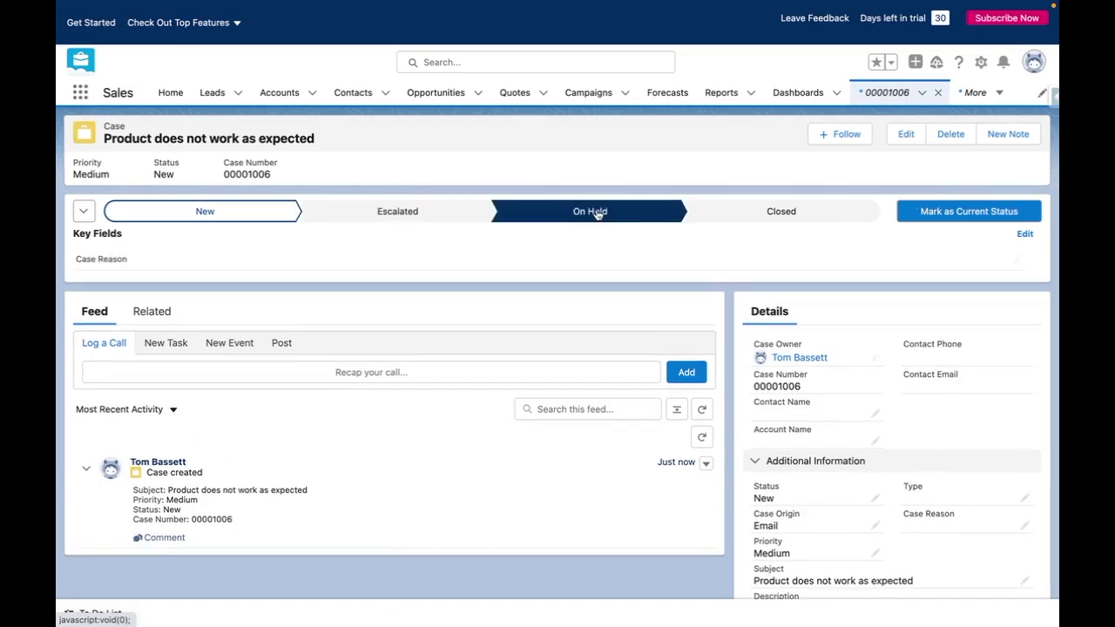
click(775, 218)
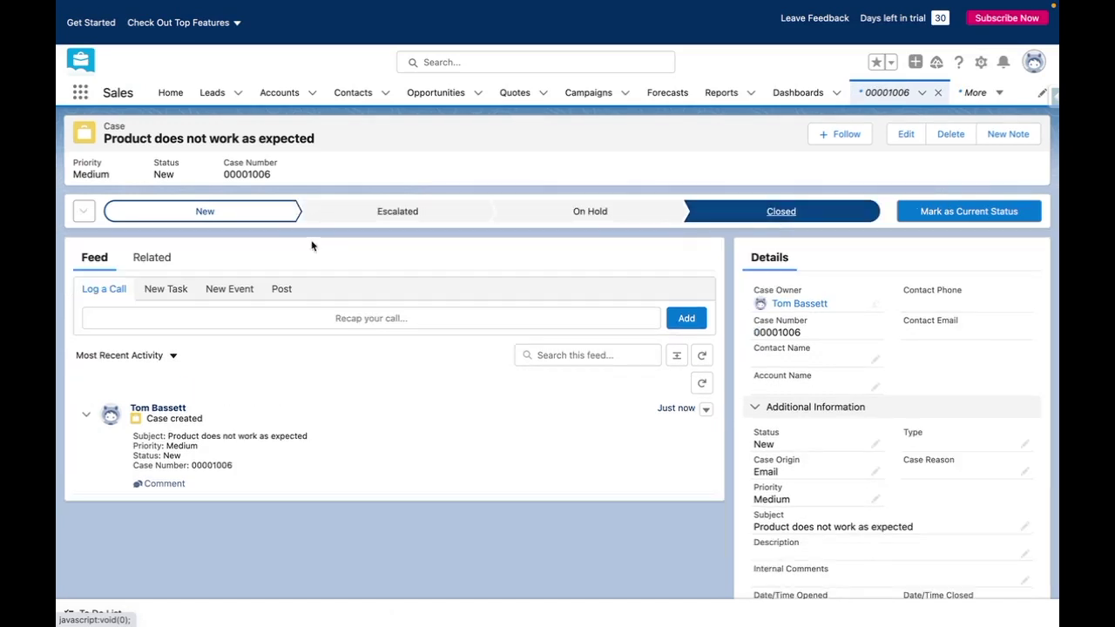
click(966, 213)
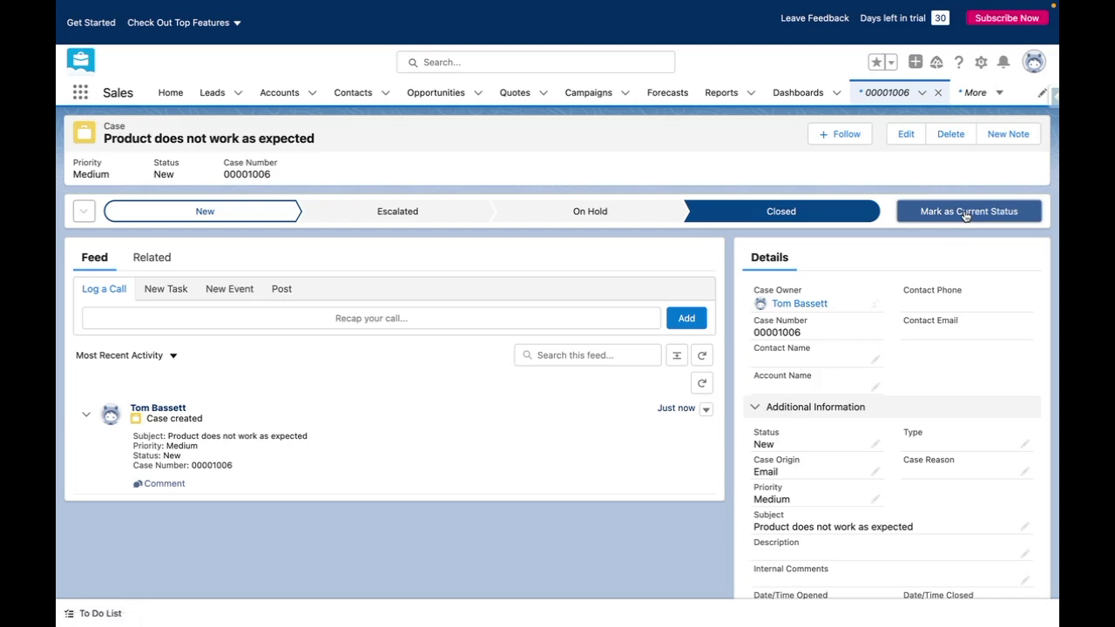